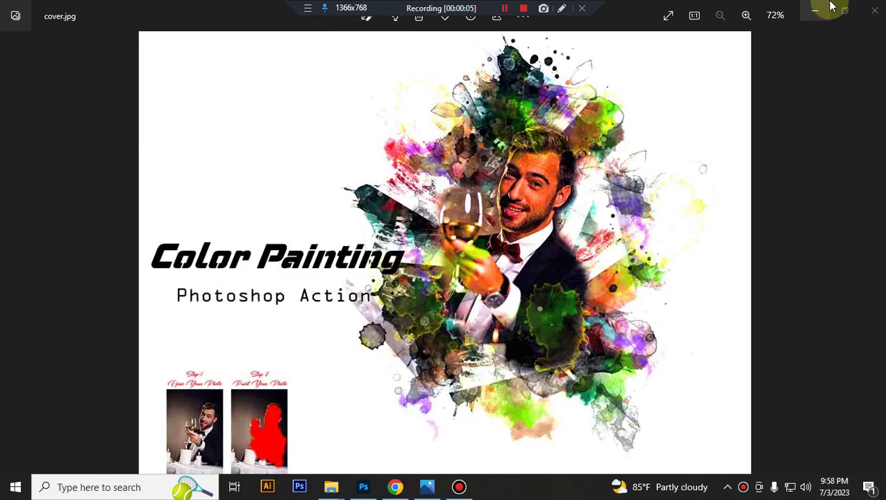
Load the Color Painting Photoshop Action file into Photoshop
left_click(362, 486)
mouse_move(332, 487)
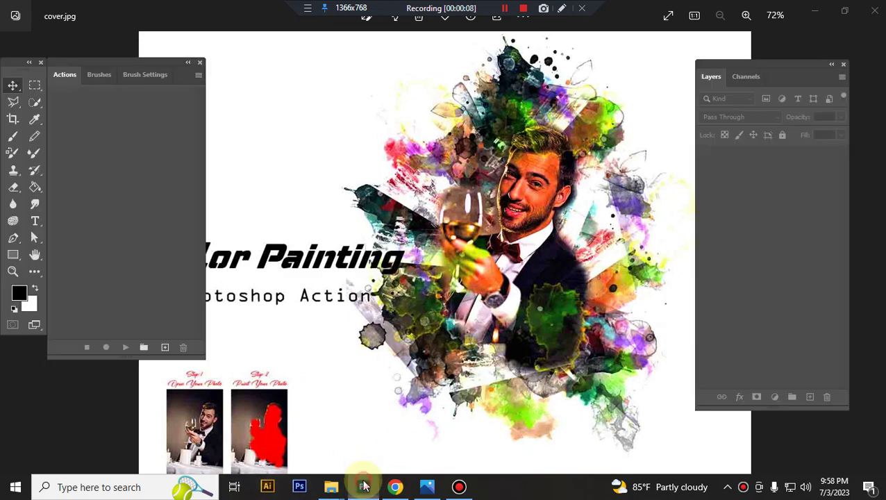
left_click(308, 452)
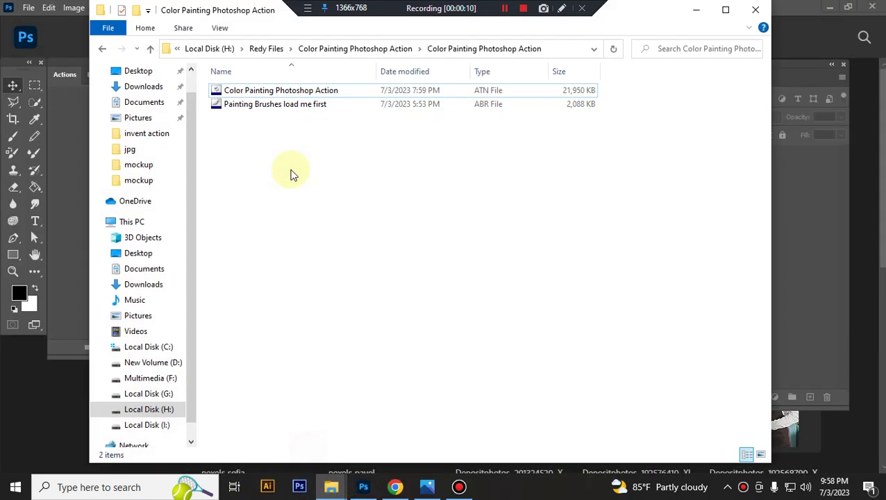
left_click(281, 97)
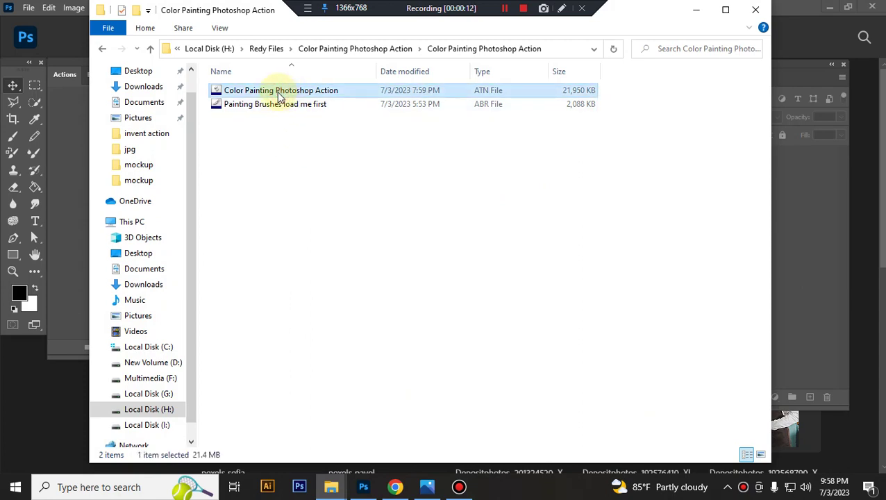
double_click(291, 98)
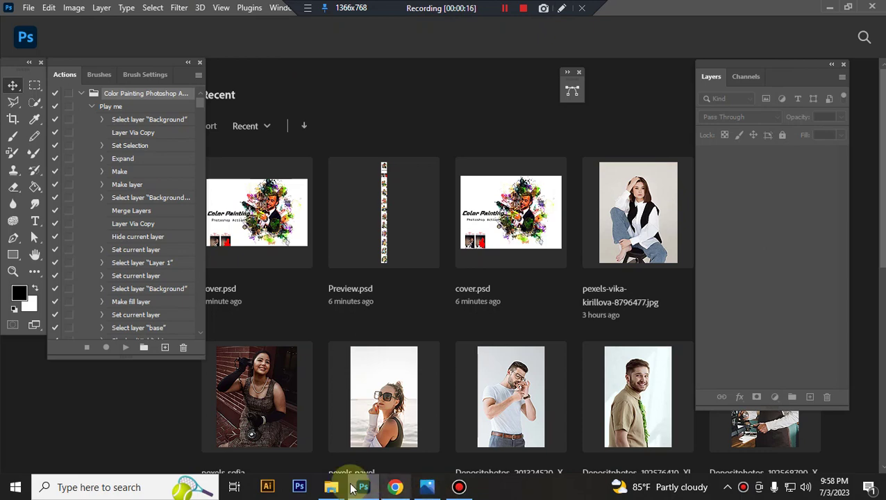
Load the Painting Brushes into Photoshop and open Depositphotos_179694438_XL there
mouse_move(331, 487)
left_click(296, 428)
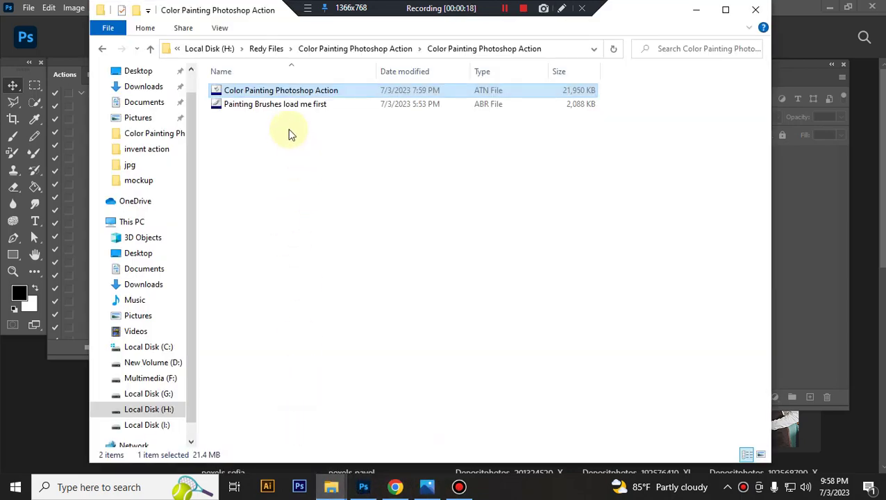
left_click(282, 106)
double_click(339, 106)
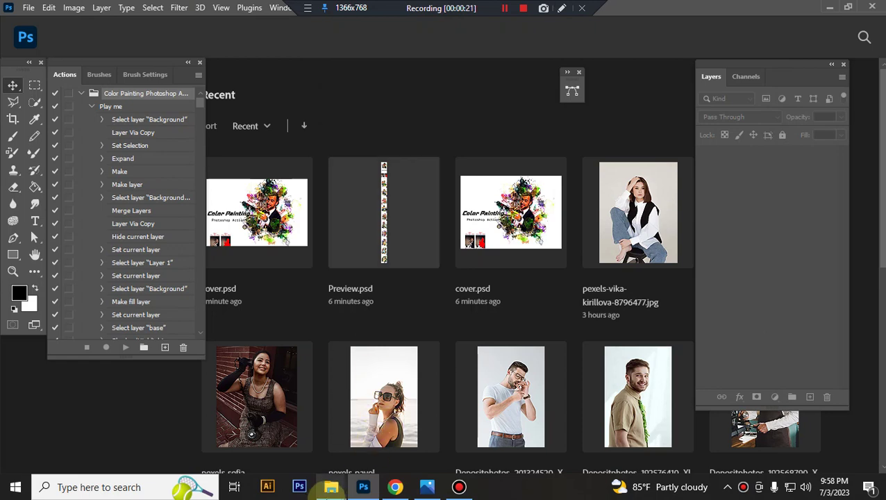
mouse_move(331, 487)
left_click(391, 441)
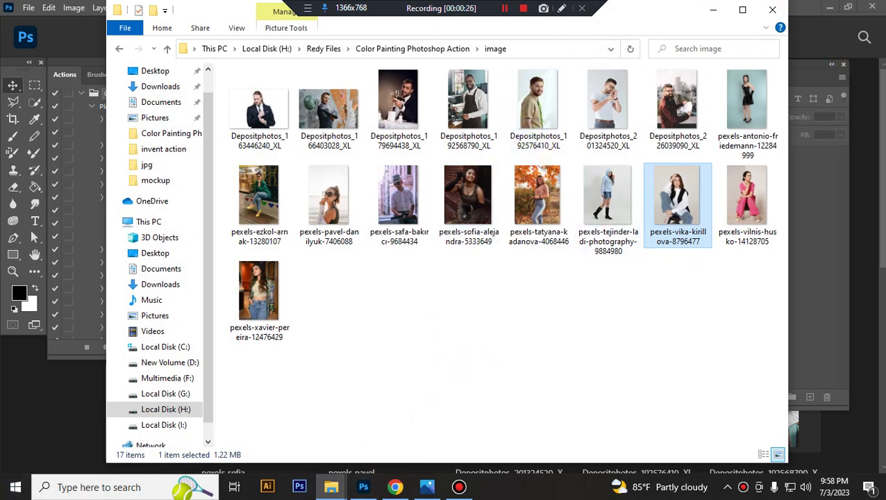
mouse_move(409, 100)
left_mouse_down()
mouse_move(362, 491)
mouse_move(402, 258)
left_mouse_up()
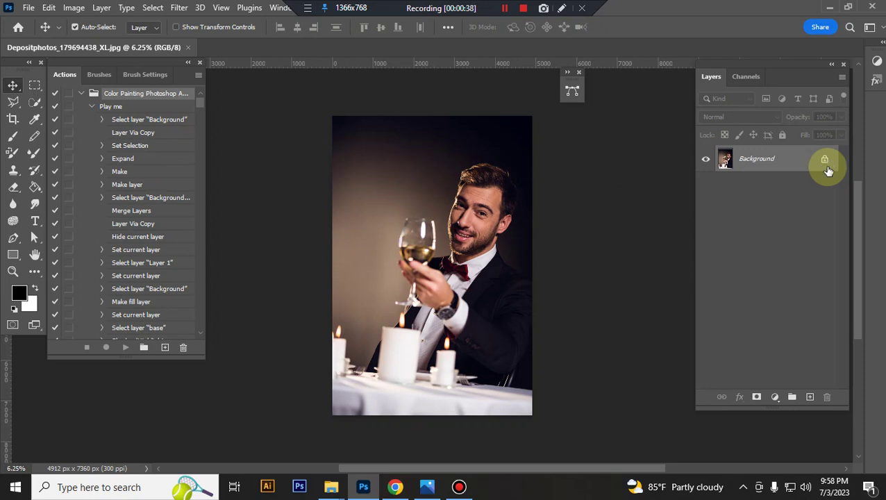
Keep the photo at 8 Bits/Channel and add an empty layer above Background
left_click(73, 8)
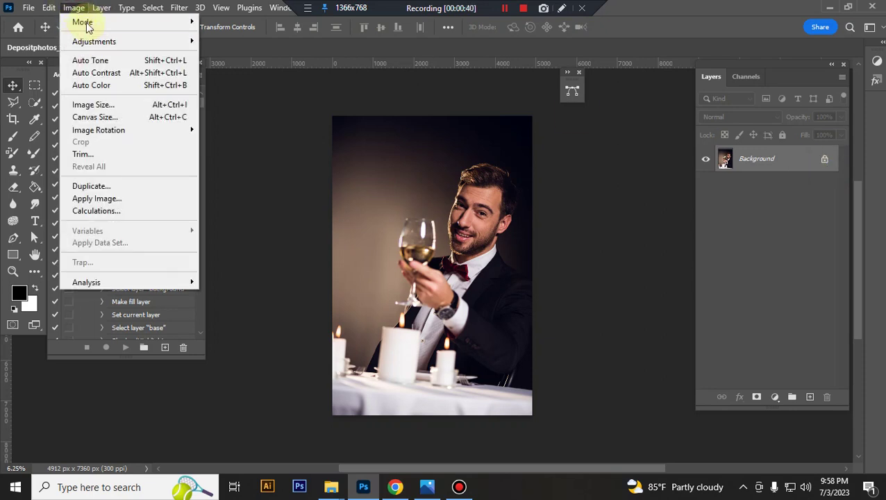
mouse_move(82, 22)
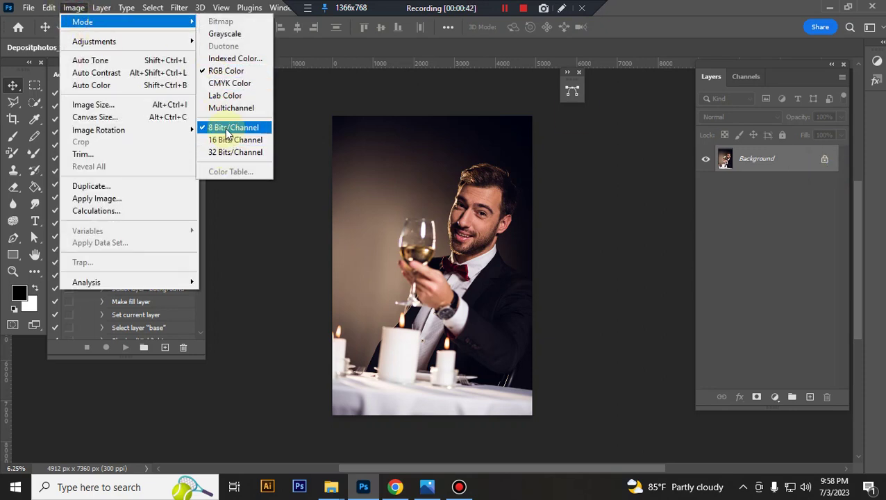
left_click(798, 160)
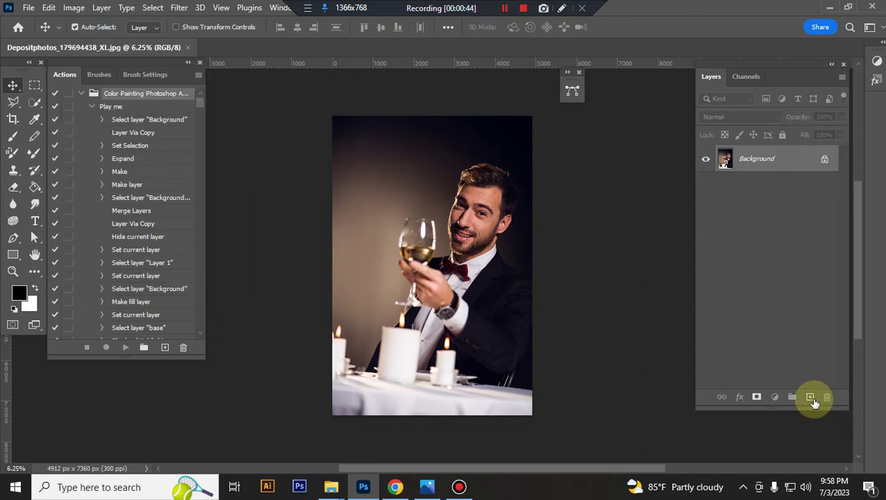
left_click(812, 395)
type("paint")
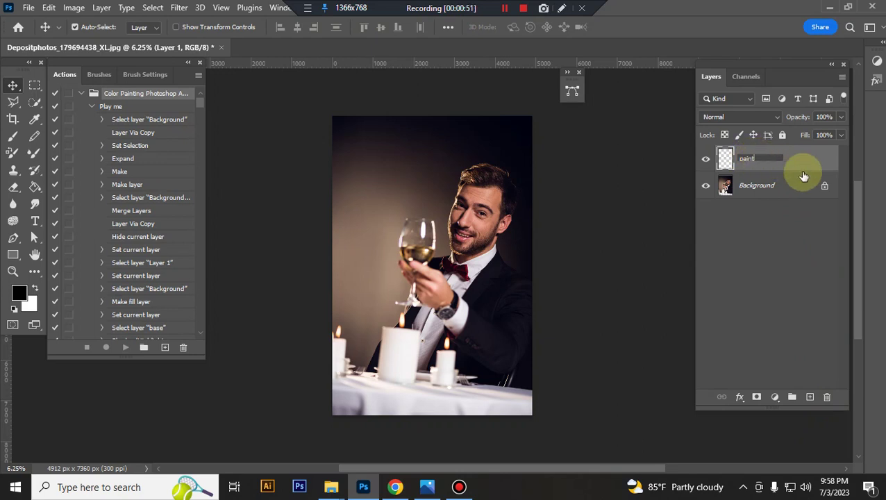
Name the new layer 'paint' and set the foreground colour to bright red
left_click(794, 158)
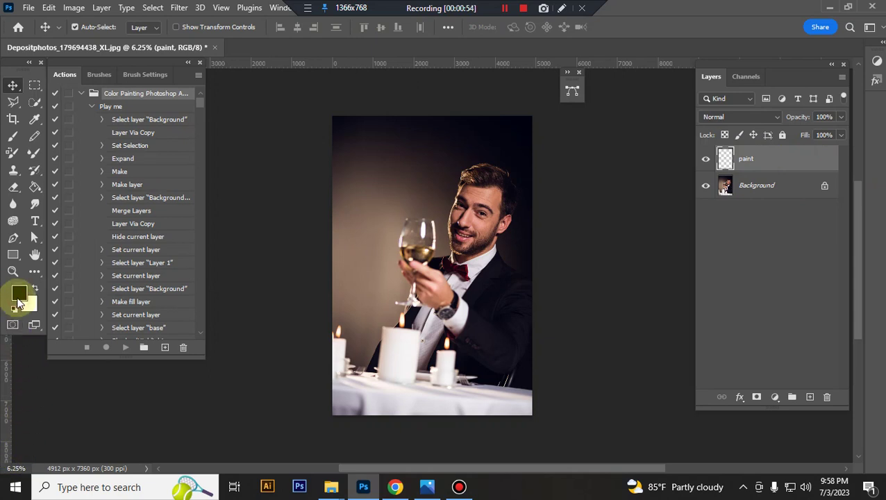
left_click(26, 292)
left_click_drag(625, 251, 683, 251)
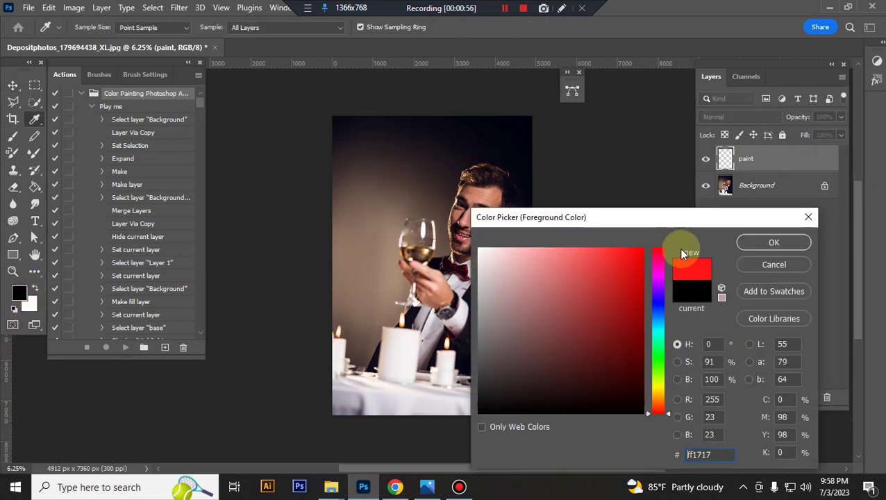
left_click(775, 243)
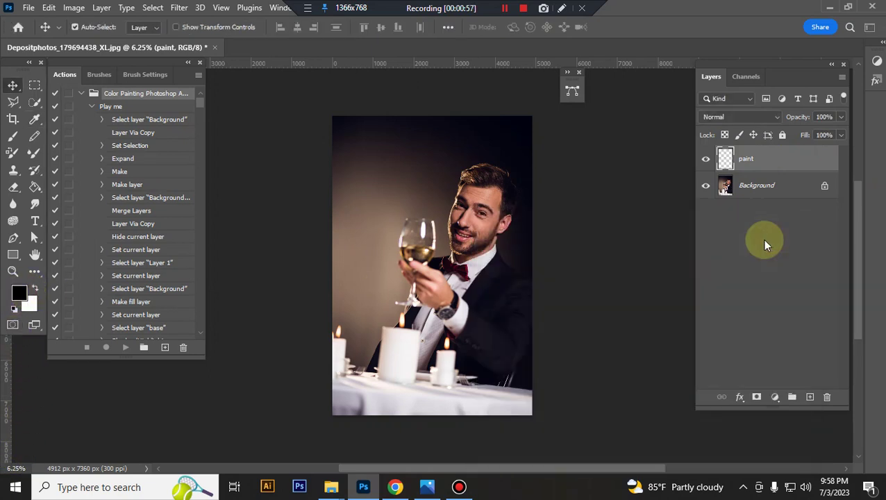
Select the Brush tool with a Soft Round brush tip
left_click(13, 137)
left_click(82, 28)
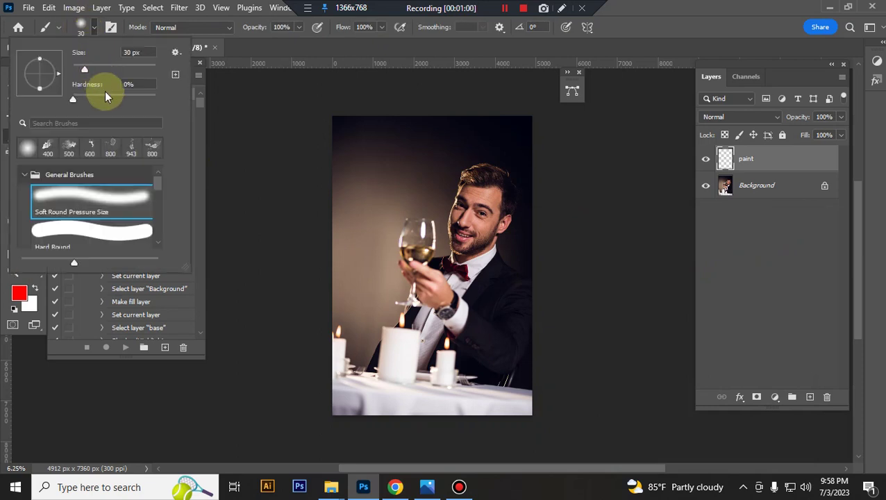
left_click(779, 159)
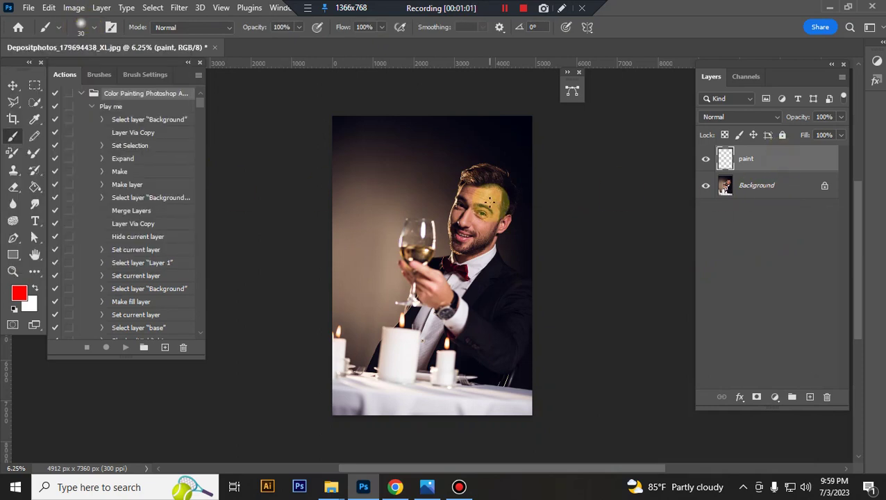
Enlarge the brush and paint red over the hair and cheek
key("ctrl+plus")
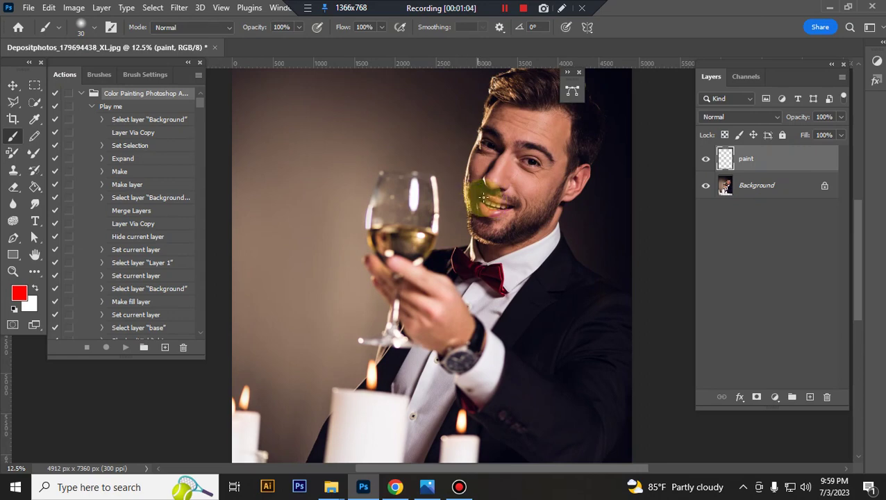
key("bracketright")
key("bracketright")
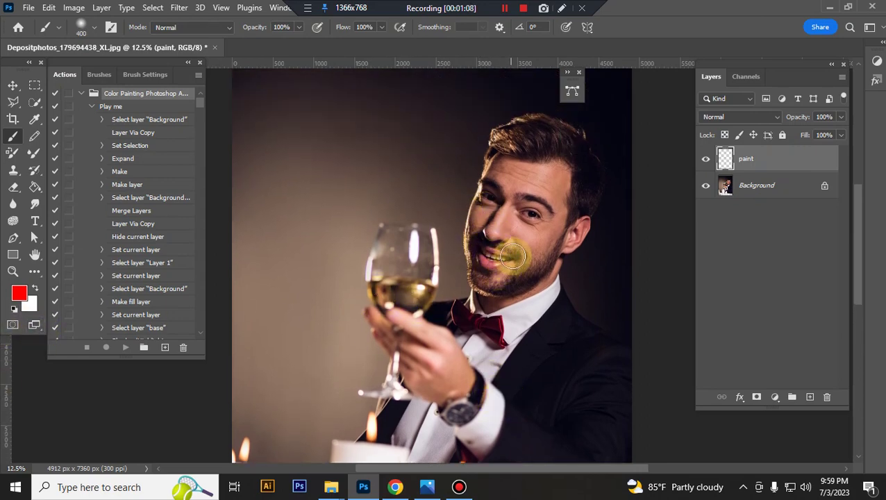
key("bracketright")
key("bracketright")
key("bracketright")
left_click(536, 158)
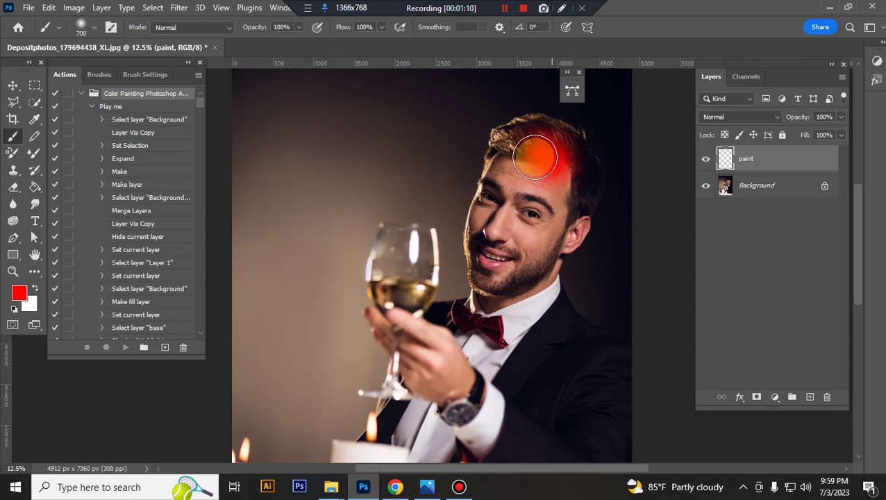
mouse_move(536, 154)
left_mouse_down()
mouse_move(518, 138)
mouse_move(560, 164)
mouse_move(569, 226)
mouse_move(578, 152)
mouse_move(530, 204)
mouse_move(517, 167)
mouse_move(486, 208)
mouse_move(510, 175)
mouse_move(494, 159)
mouse_move(497, 198)
left_mouse_up()
Paint red over the mouth, beard, neck, bow tie, glass and hand
mouse_move(487, 253)
left_mouse_down()
mouse_move(500, 206)
mouse_move(486, 260)
mouse_move(491, 233)
mouse_move(511, 283)
mouse_move(539, 237)
mouse_move(556, 243)
left_mouse_up()
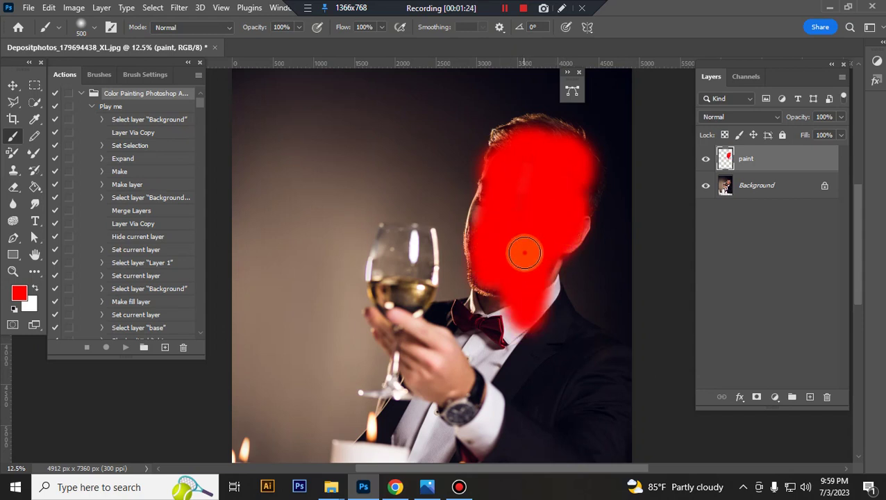
mouse_move(501, 202)
left_mouse_down()
mouse_move(490, 214)
mouse_move(485, 299)
mouse_move(490, 293)
mouse_move(463, 336)
mouse_move(451, 327)
mouse_move(477, 313)
mouse_move(411, 299)
left_mouse_up()
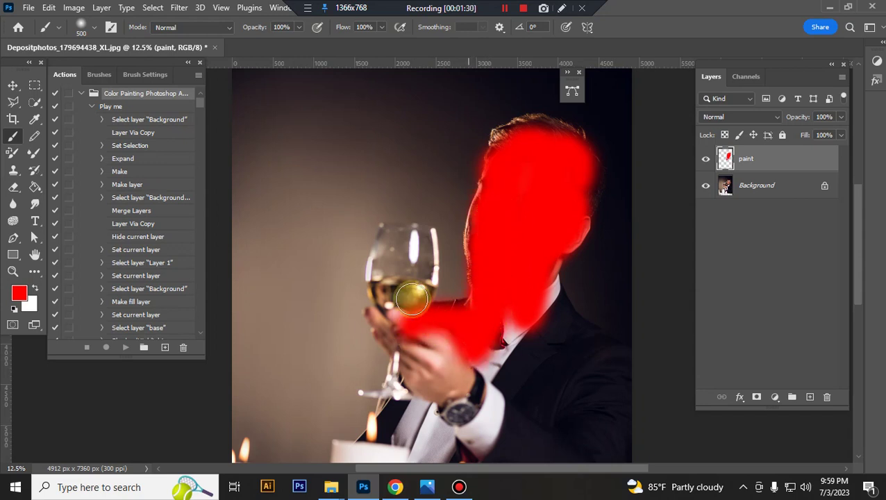
mouse_move(408, 256)
left_mouse_down()
mouse_move(406, 312)
mouse_move(410, 278)
left_mouse_up()
scroll(410, 278, "down", 1)
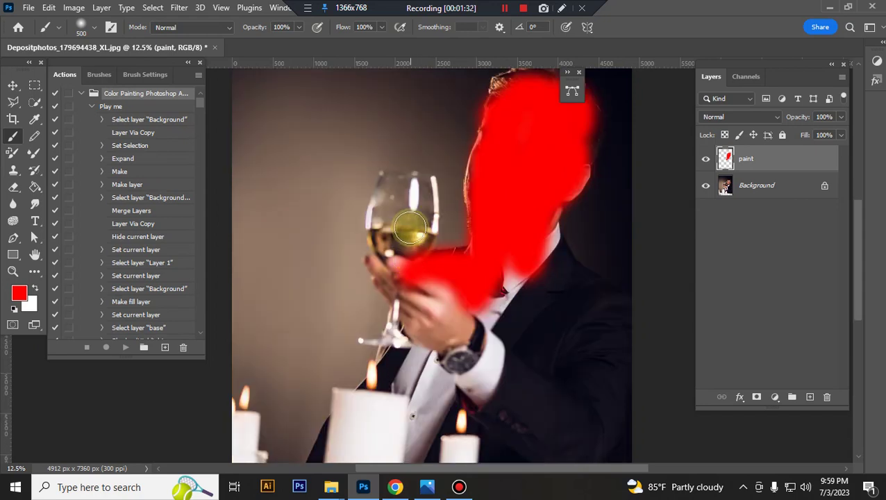
mouse_move(410, 222)
left_mouse_down()
mouse_move(411, 198)
mouse_move(394, 198)
mouse_move(386, 251)
mouse_move(408, 218)
mouse_move(411, 287)
mouse_move(431, 331)
mouse_move(443, 316)
mouse_move(470, 324)
left_mouse_up()
scroll(470, 325, "down", 2)
Paint red over the glass stem, candles, suit and right shoulder
mouse_move(405, 257)
left_mouse_down()
mouse_move(396, 346)
mouse_move(407, 249)
left_mouse_up()
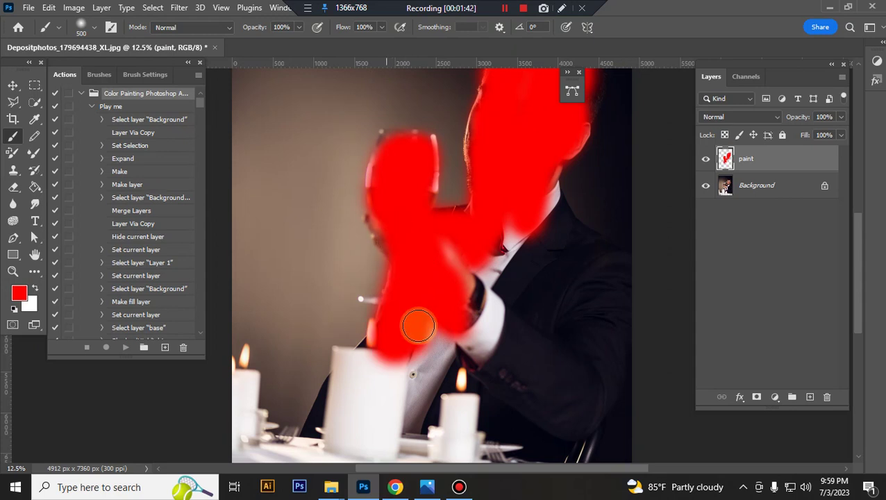
mouse_move(450, 389)
left_mouse_down()
mouse_move(450, 346)
mouse_move(431, 382)
mouse_move(495, 346)
mouse_move(517, 394)
mouse_move(540, 358)
mouse_move(550, 411)
left_mouse_up()
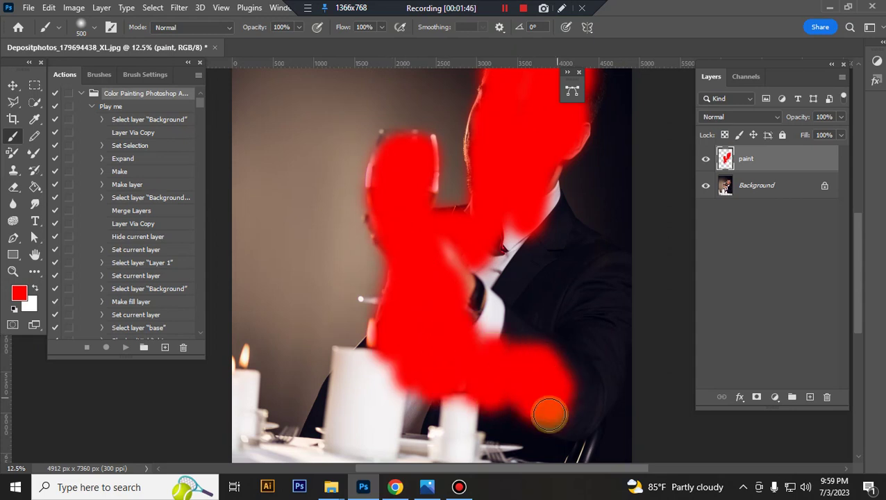
scroll(578, 376, "down", 2)
mouse_move(582, 326)
left_mouse_down()
mouse_move(578, 276)
mouse_move(504, 277)
mouse_move(502, 229)
left_mouse_up()
mouse_move(505, 277)
left_mouse_down()
mouse_move(447, 217)
mouse_move(479, 219)
mouse_move(568, 192)
mouse_move(542, 157)
mouse_move(576, 241)
mouse_move(546, 184)
mouse_move(586, 248)
mouse_move(568, 237)
left_mouse_up()
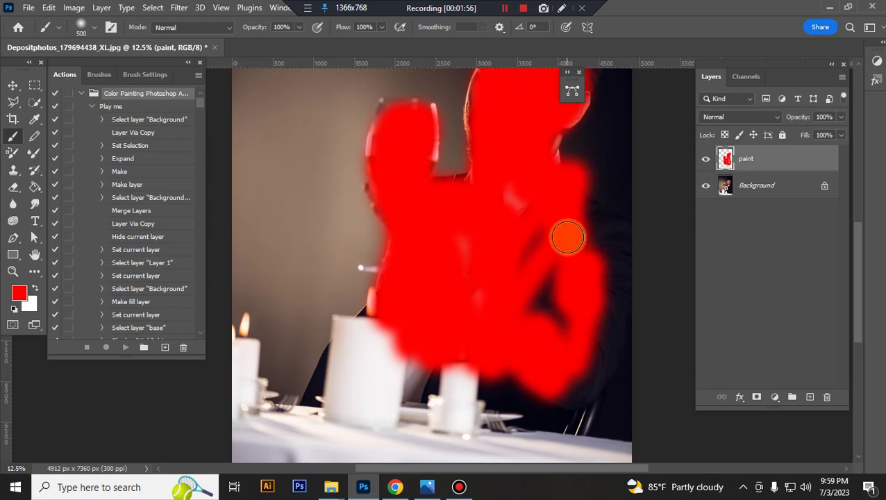
key("ctrl+z")
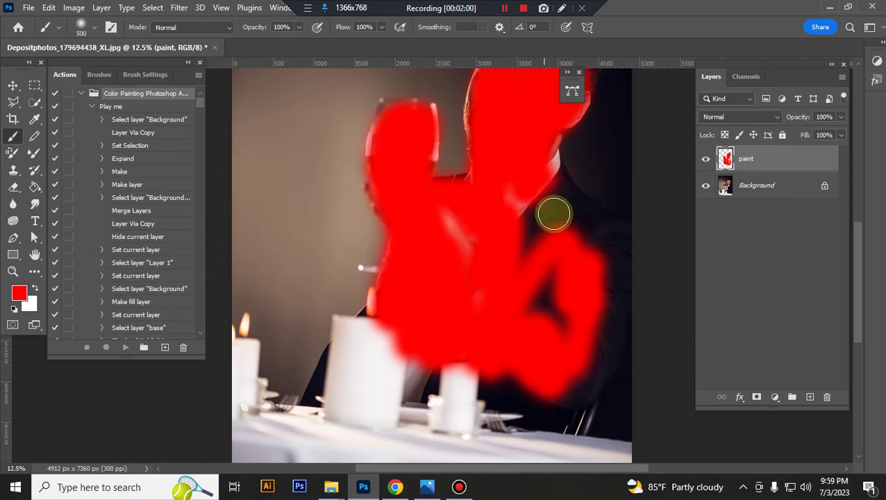
left_click_drag(552, 210, 524, 217)
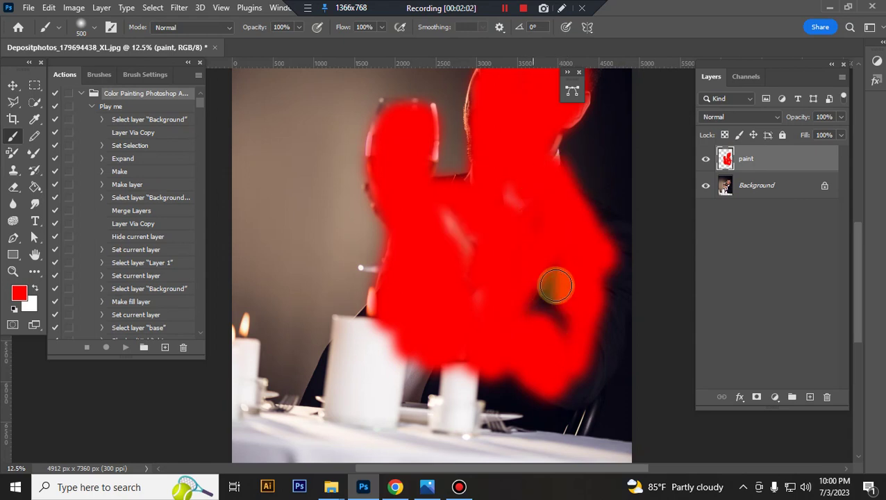
mouse_move(555, 284)
left_mouse_down()
mouse_move(501, 194)
mouse_move(455, 257)
mouse_move(468, 247)
mouse_move(578, 283)
mouse_move(603, 257)
mouse_move(587, 341)
mouse_move(569, 371)
mouse_move(593, 327)
mouse_move(593, 339)
mouse_move(599, 230)
mouse_move(611, 252)
mouse_move(590, 221)
mouse_move(611, 250)
mouse_move(563, 295)
mouse_move(613, 276)
mouse_move(599, 271)
mouse_move(605, 237)
left_mouse_up()
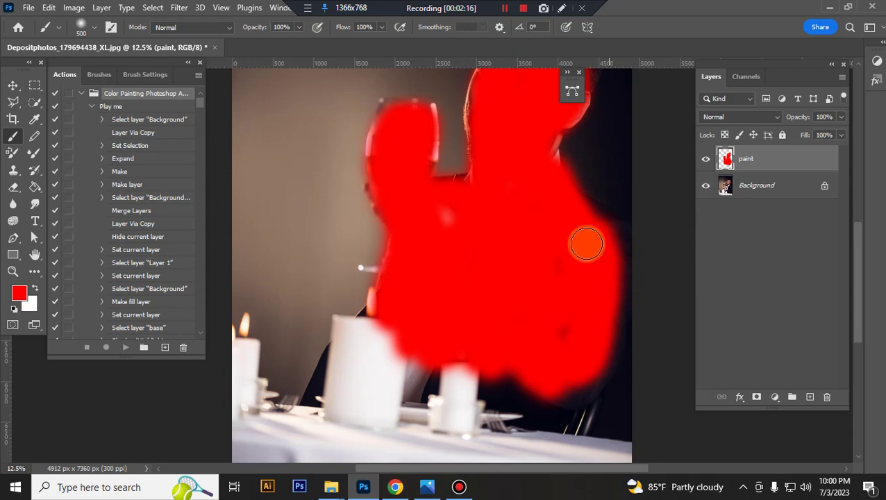
Fill the neck gap and the figure's right edge with red
left_click_drag(566, 267, 543, 139)
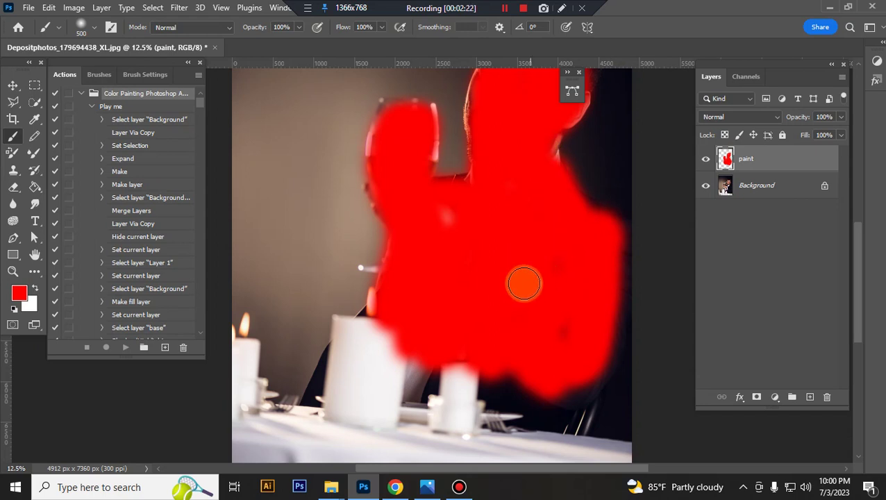
left_click_drag(523, 283, 522, 286)
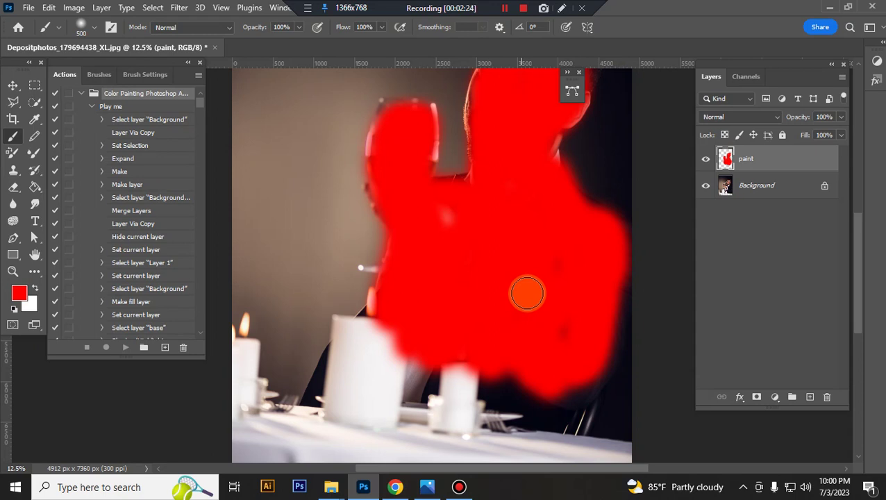
scroll(526, 299, "up", 2)
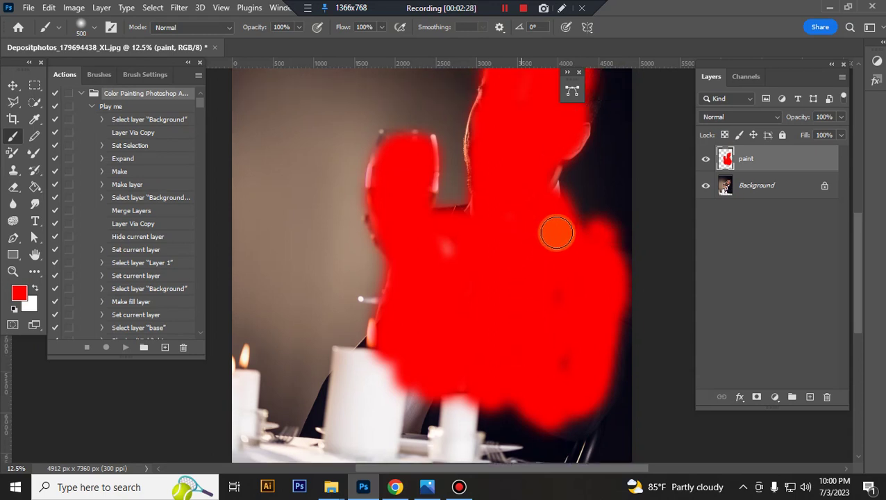
scroll(519, 212, "up", 5)
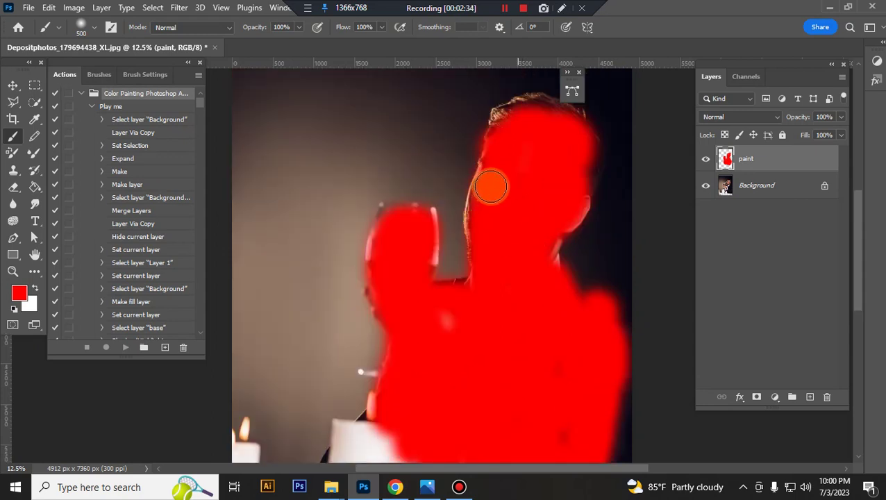
scroll(560, 196, "up", 15)
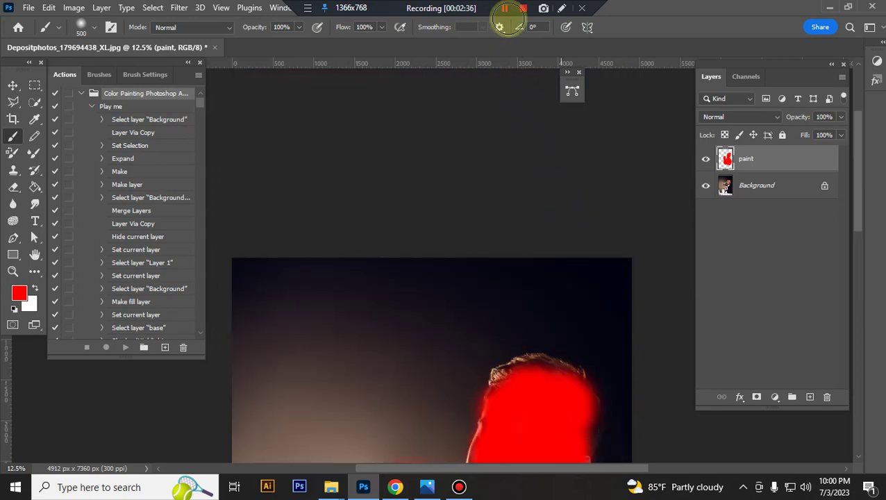
scroll(539, 206, "down", 4)
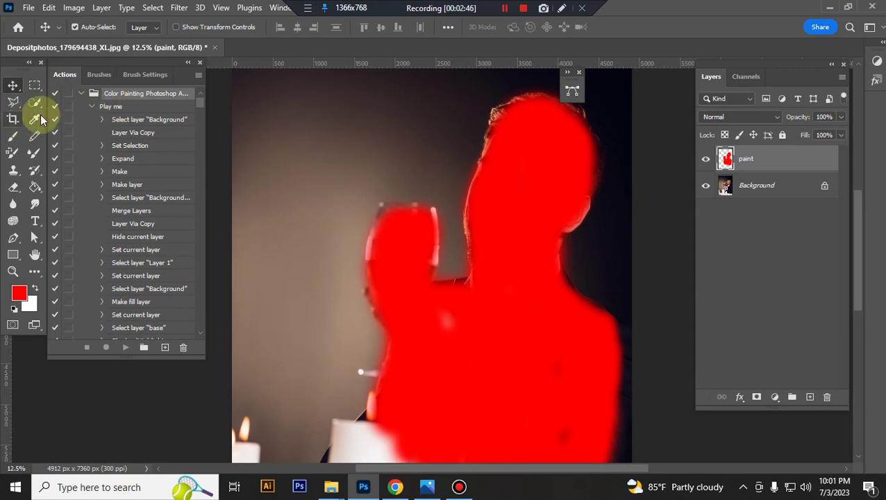
left_click(12, 119)
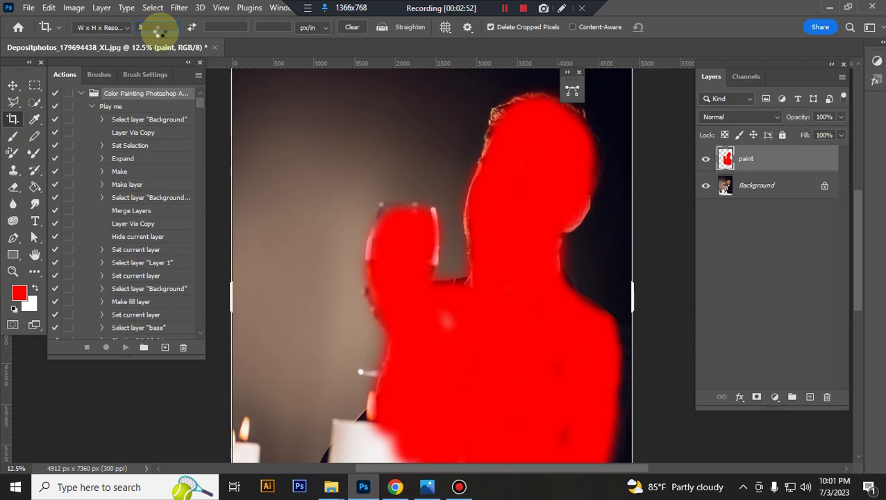
Set the crop size to 3000 × 2000 px at 72 ppi
type("000")
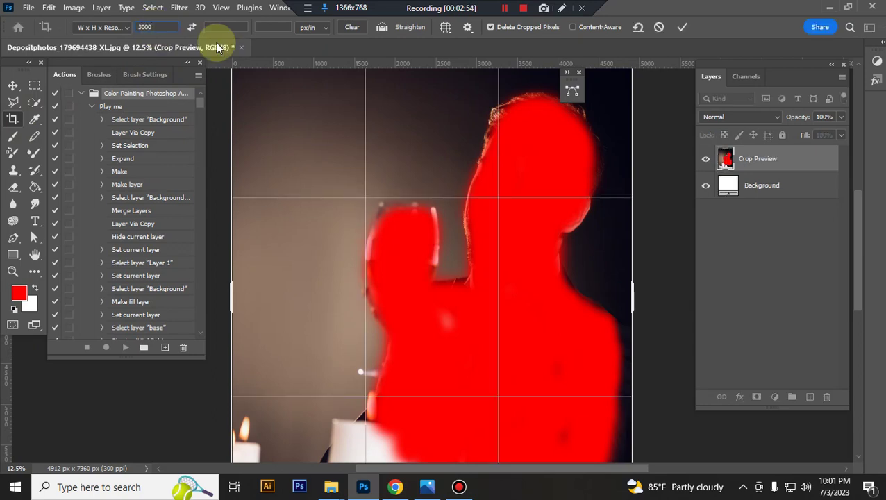
left_click(229, 27)
type("2")
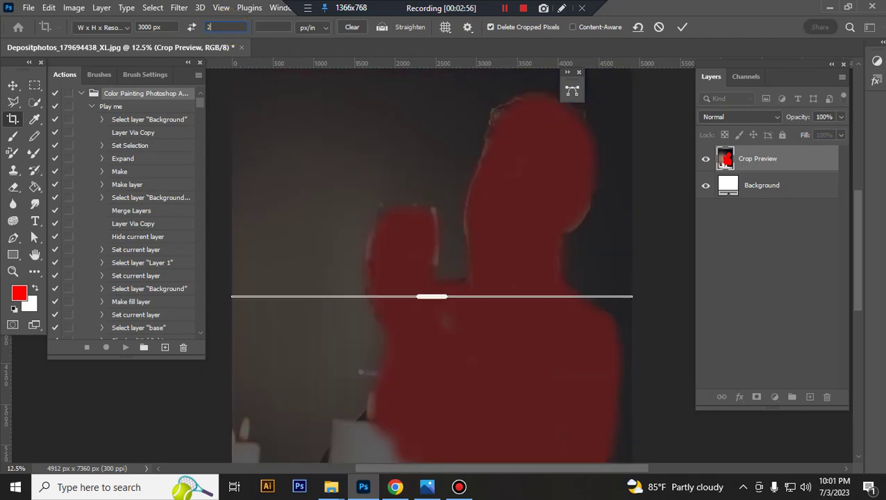
type("000")
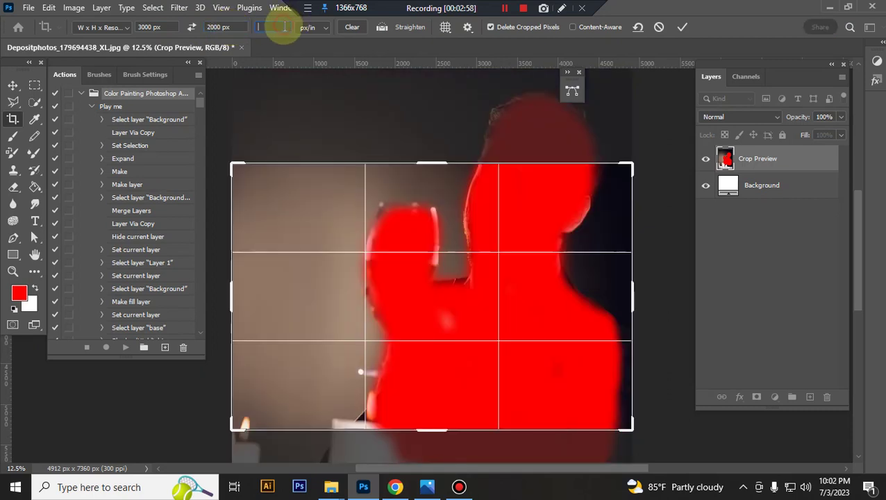
key("Tab")
type("72")
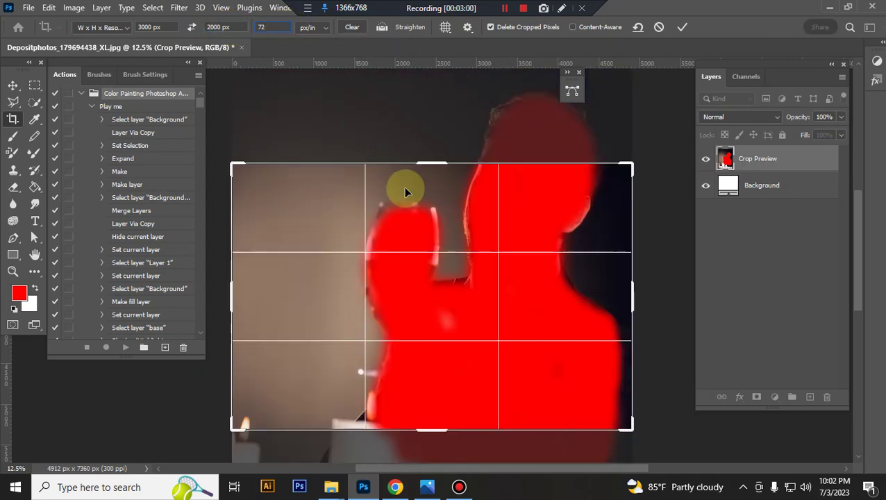
key("Return")
Extend the crop frame beyond the photo and apply it, adding white canvas
scroll(406, 191, "down", 3)
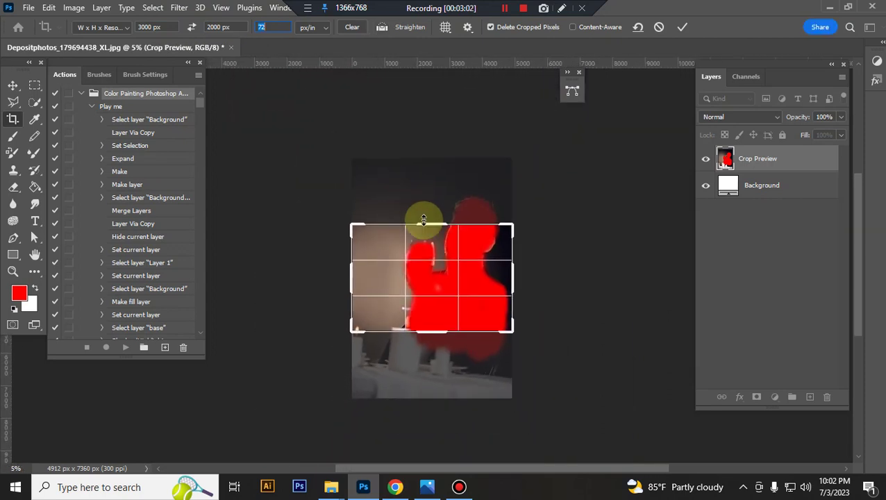
left_click_drag(450, 291, 420, 289)
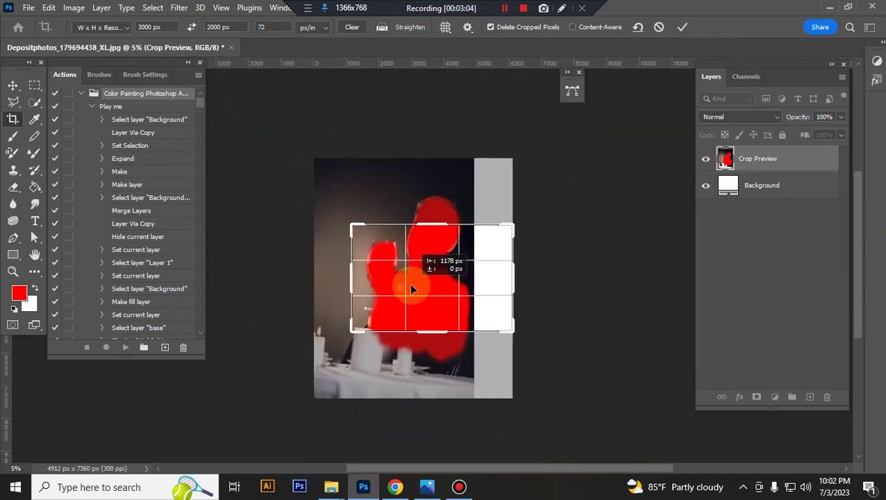
left_click_drag(420, 286, 417, 290)
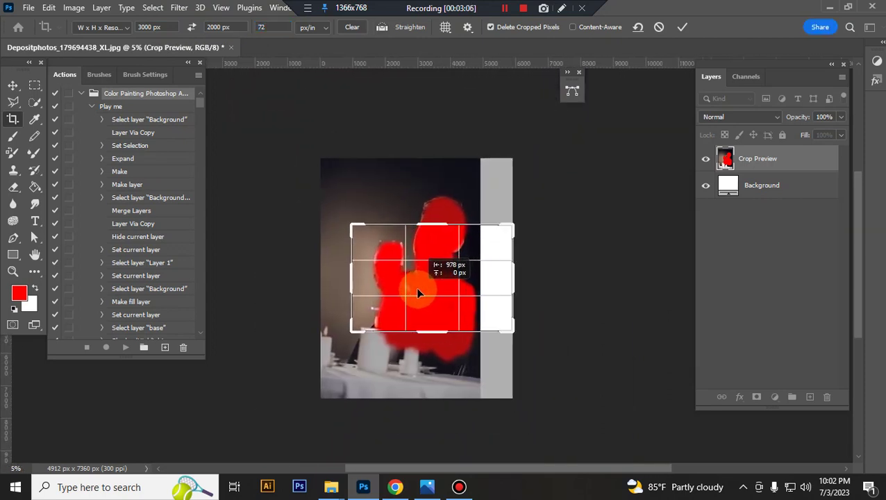
left_click_drag(432, 224, 462, 122)
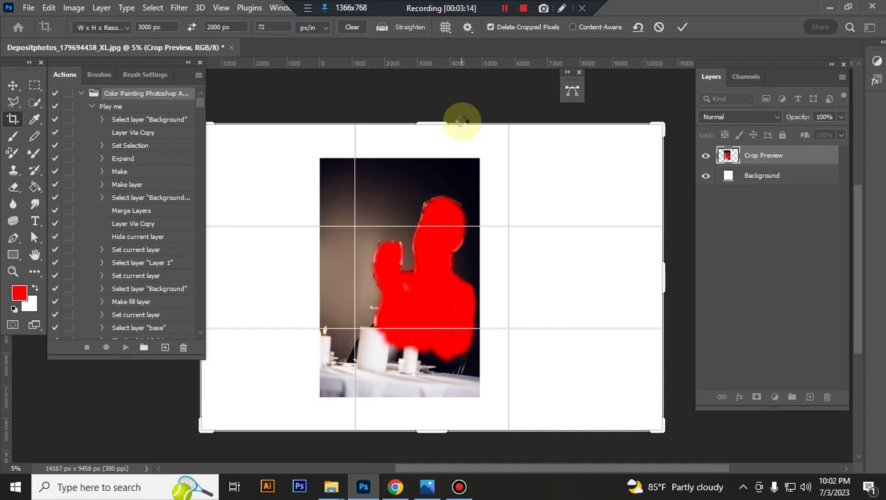
key("Return")
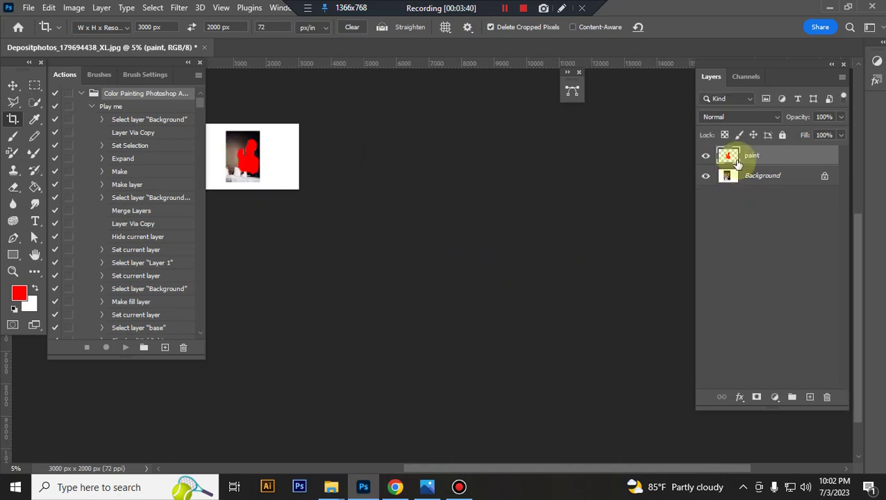
Hide the paint layer, choose Move, reset colours to black/white, and centre the canvas
left_click(706, 155)
left_click(21, 85)
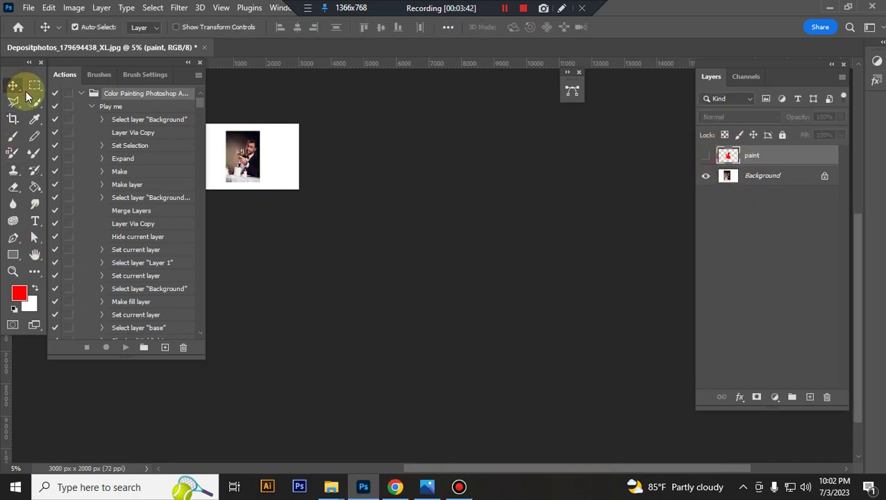
left_click(13, 310)
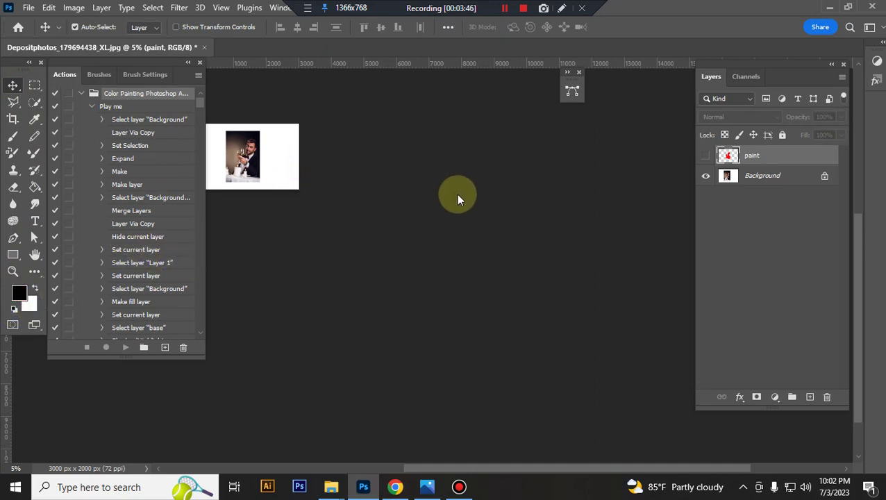
left_click(272, 163)
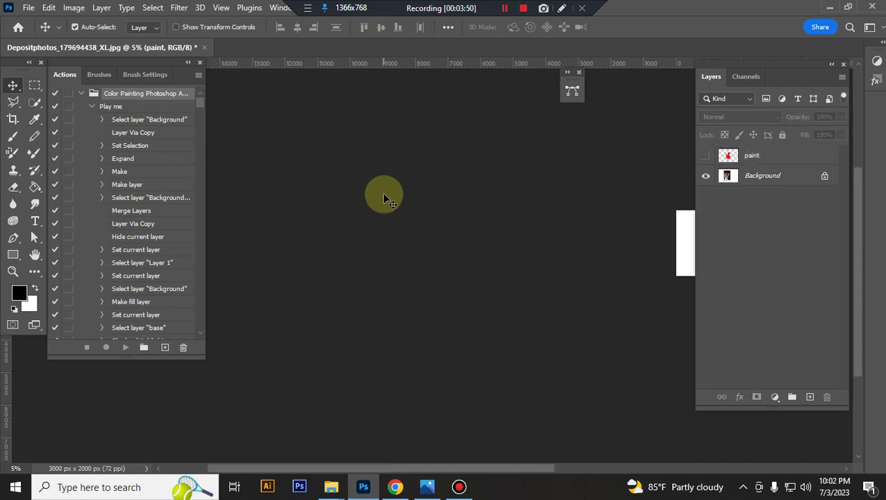
key("ctrl+plus")
key("ctrl+plus")
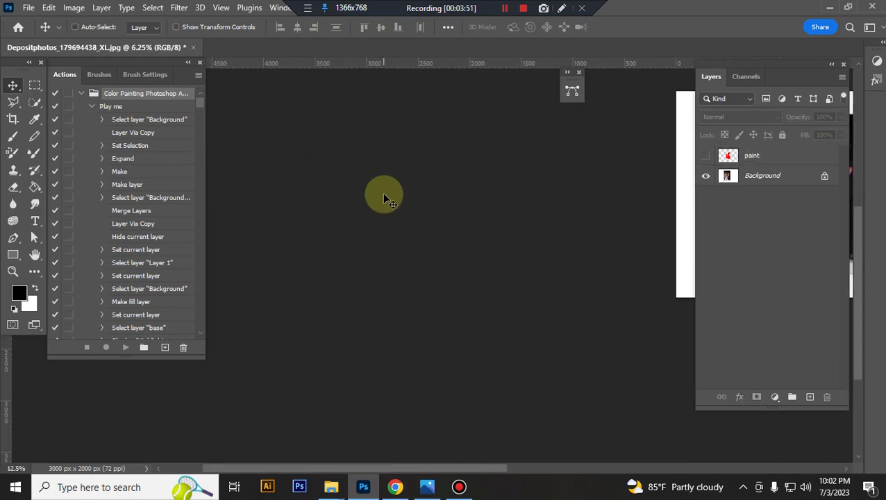
key("ctrl+plus")
left_click(493, 197)
left_click_drag(362, 220, 434, 209)
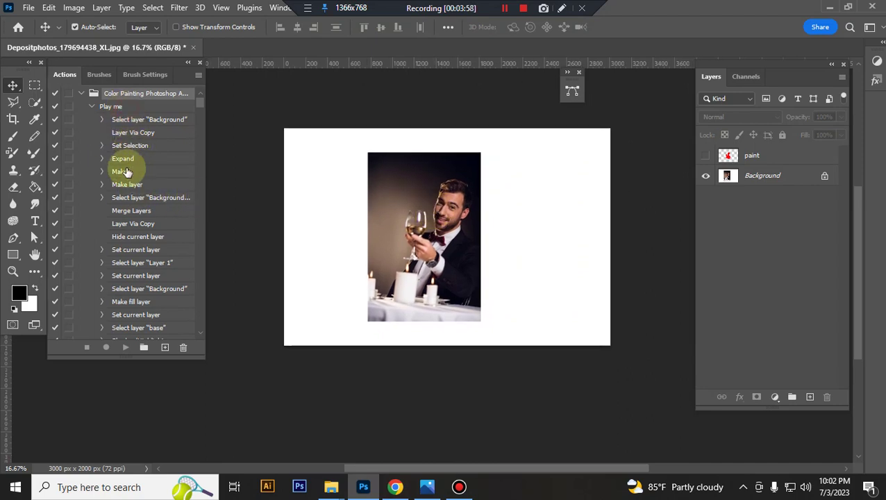
Play the 'Play me' action from the Actions panel
left_click(115, 107)
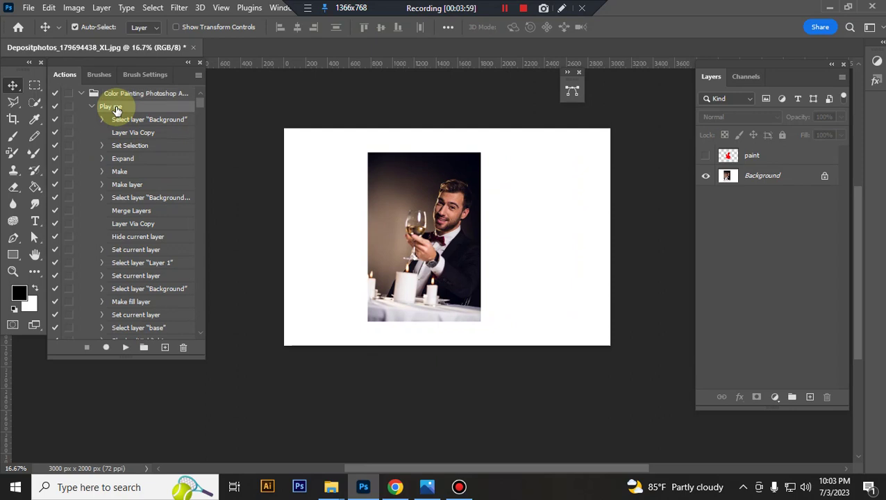
left_click(125, 347)
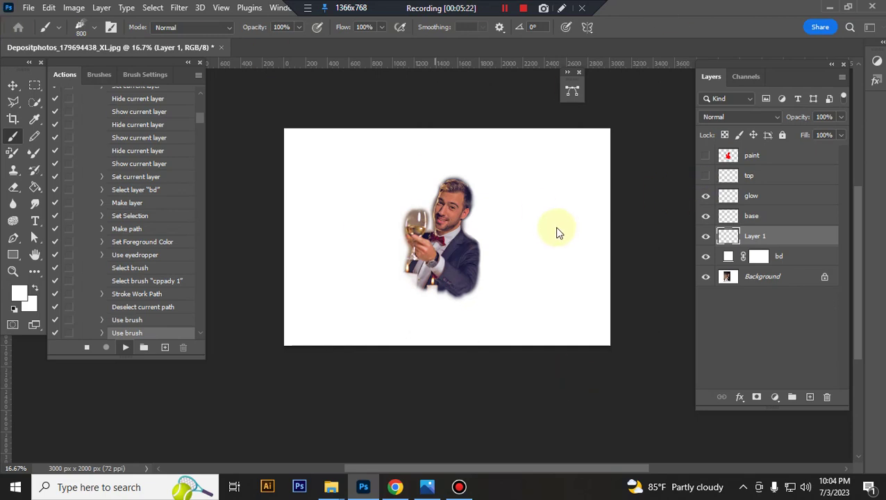
Brush faint white strokes across the canvas as the action builds the paint-splash groups
left_click_drag(637, 267, 376, 253)
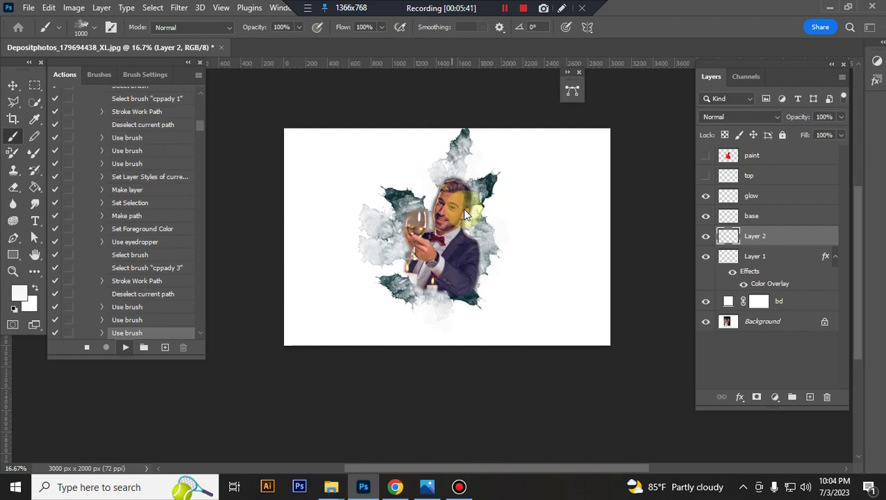
left_click(505, 7)
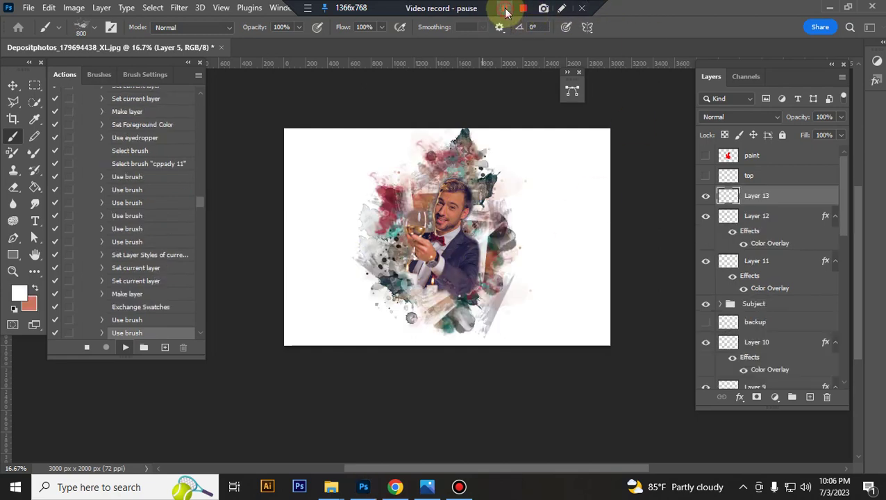
left_click(505, 7)
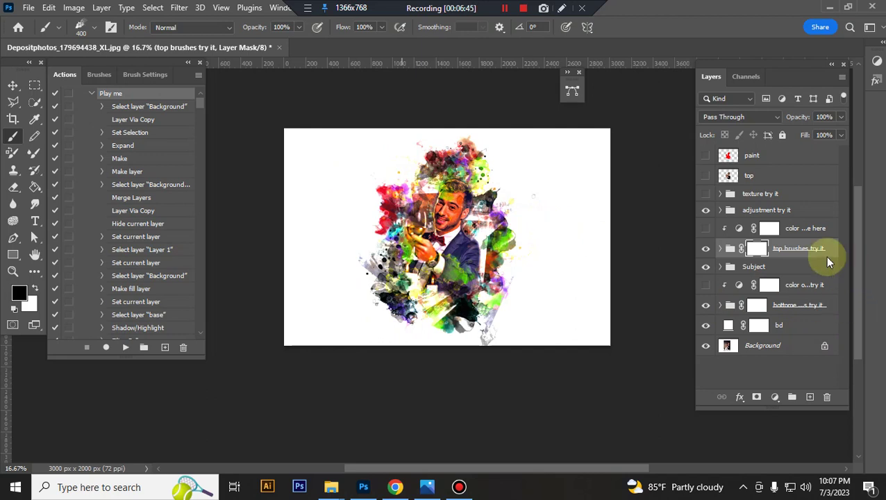
Show the 'texture try it' group, zoom to 50%, and select it with Move
left_click(706, 194)
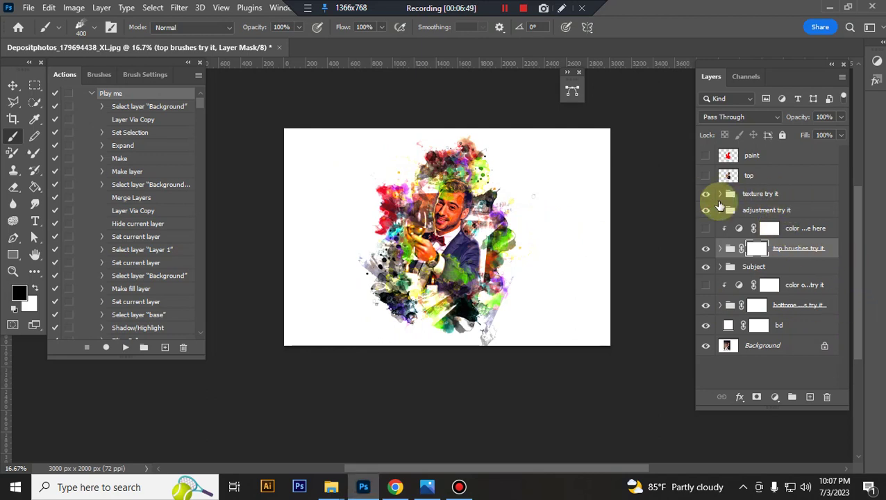
key("ctrl+plus")
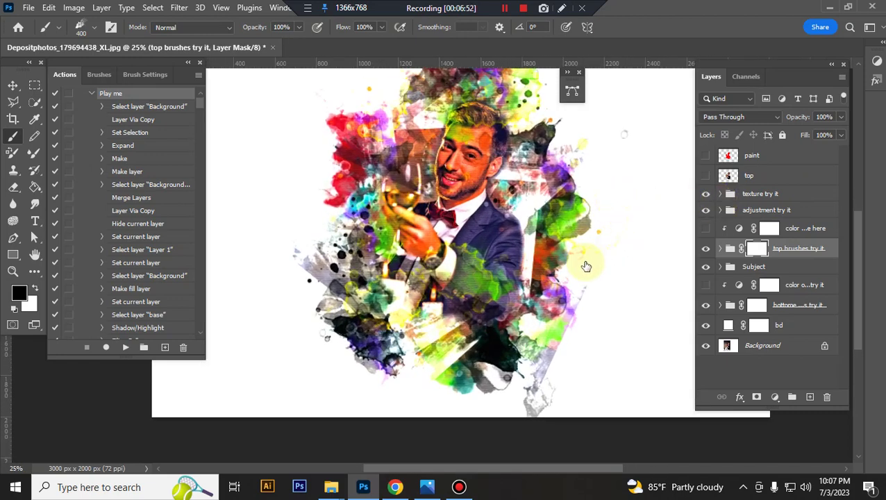
key("ctrl+plus")
key("ctrl+plus")
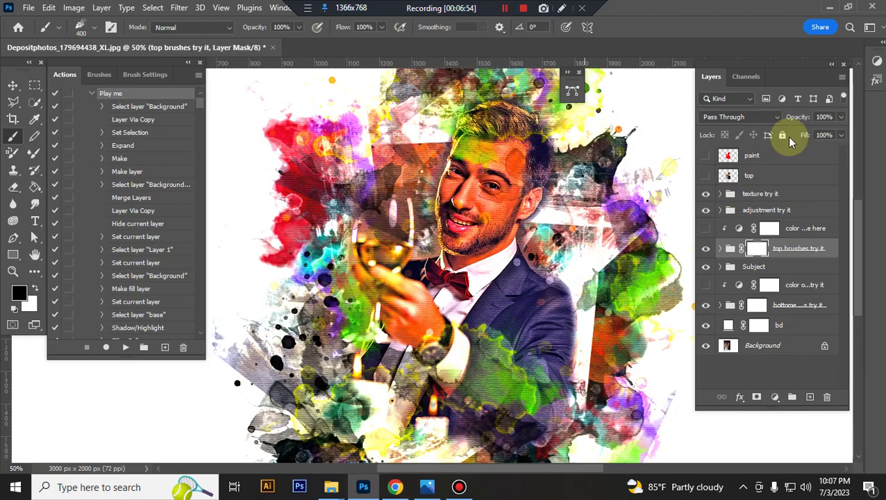
left_click(11, 85)
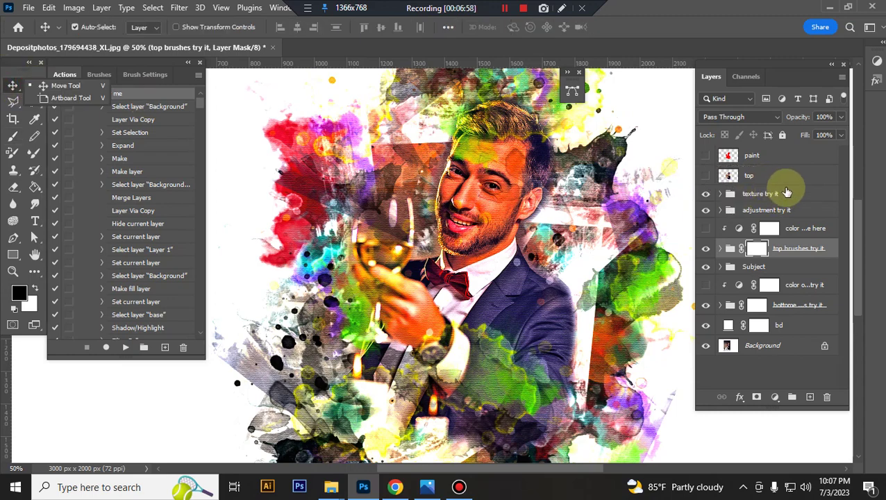
left_click(712, 198)
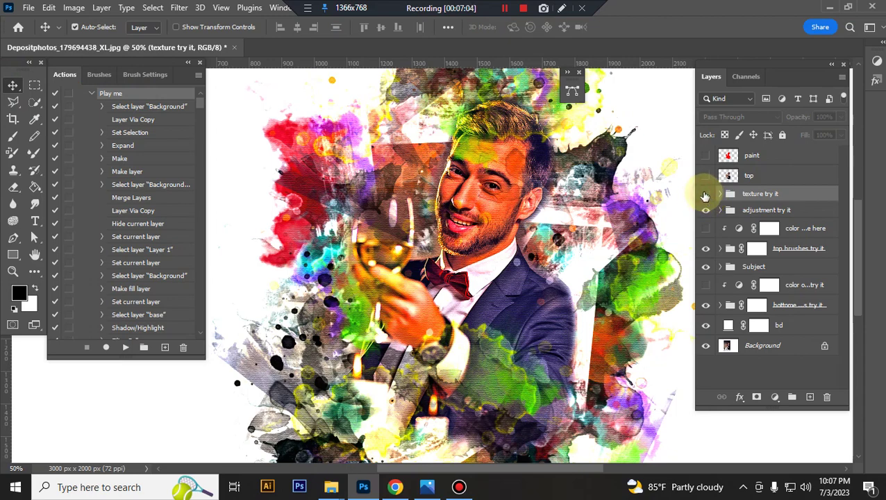
Turn on and expand the texture try it group, swapping t 1 for t 2, then t 3
left_click(707, 195)
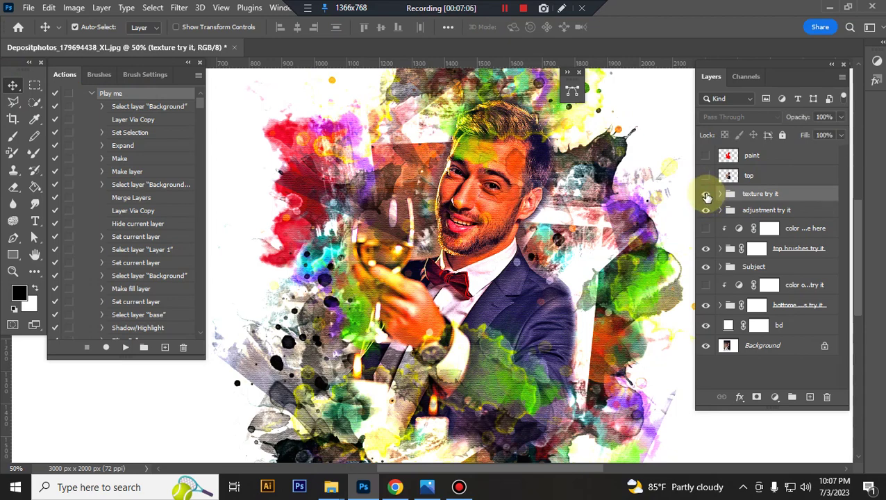
left_click(720, 194)
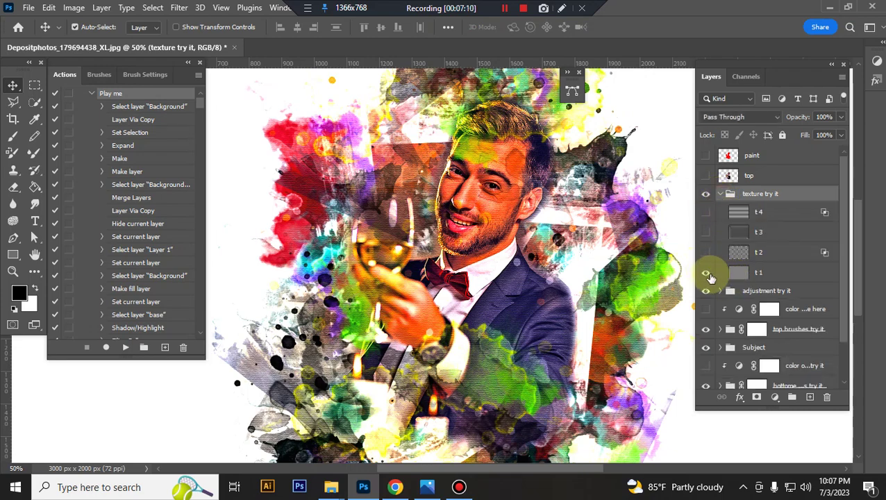
left_click(705, 273)
left_click(707, 253)
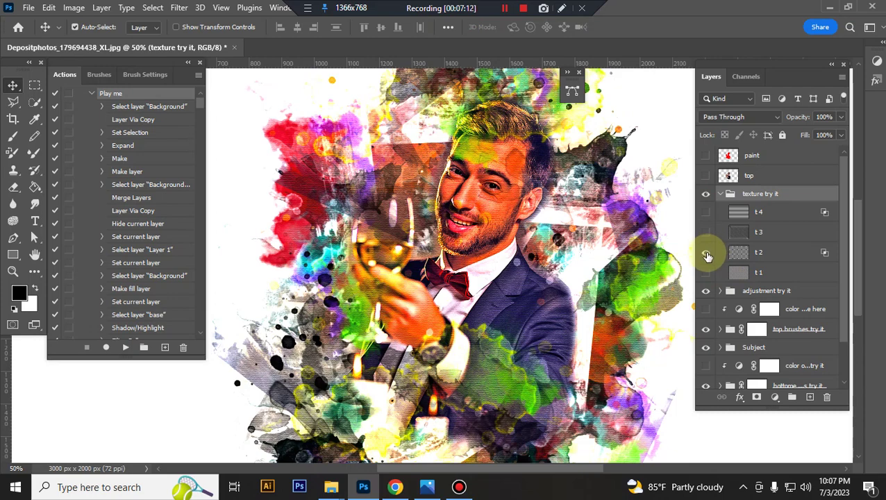
left_click(707, 253)
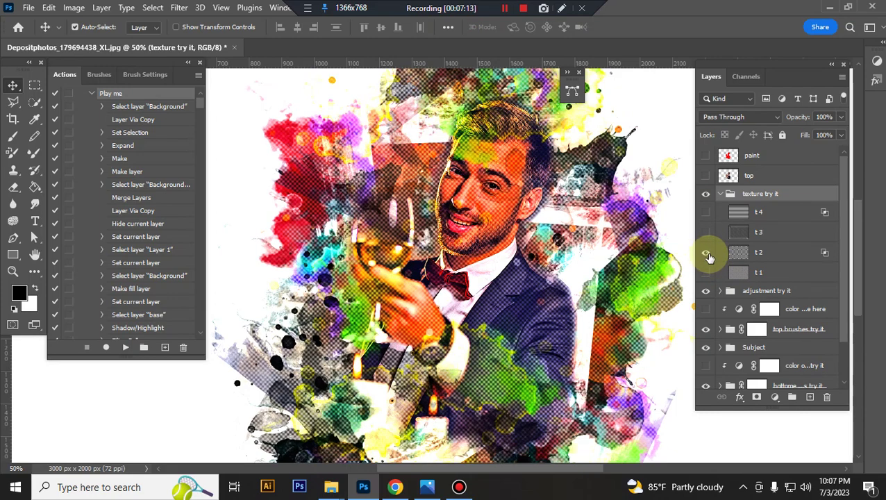
left_click(707, 234)
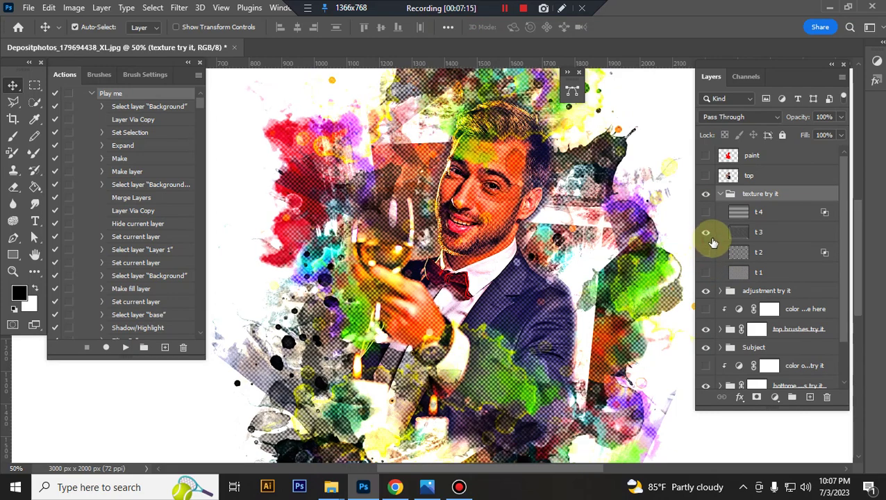
Swap the t 3 texture for the t 4 line texture, then return to t 1
left_click(707, 234)
left_click(707, 213)
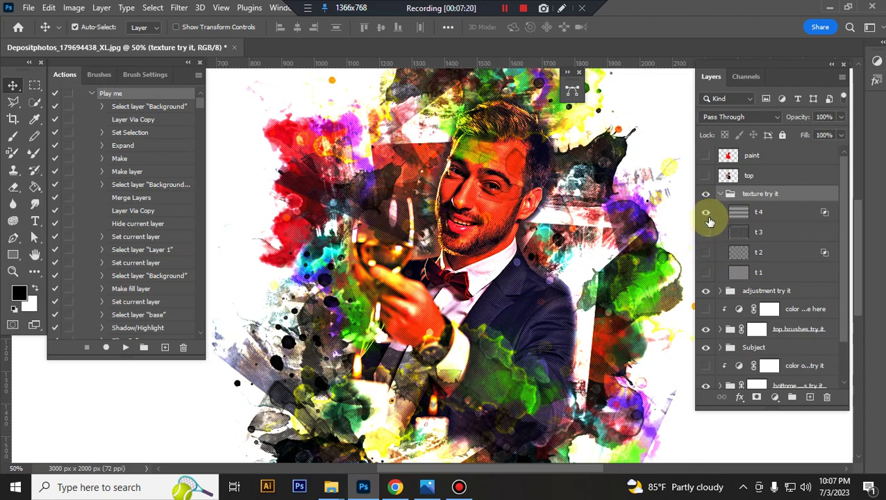
left_click(707, 212)
left_click(707, 273)
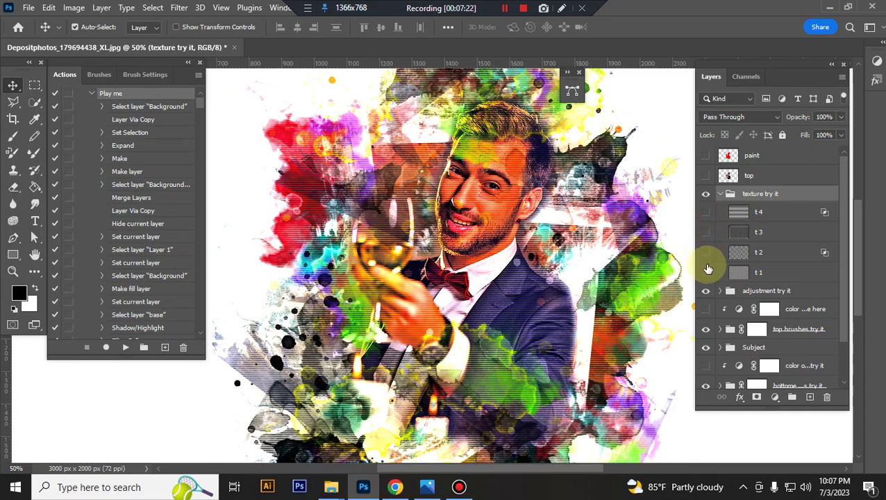
Collapse the texture try it group and make adjustment try it the active group
left_click(720, 195)
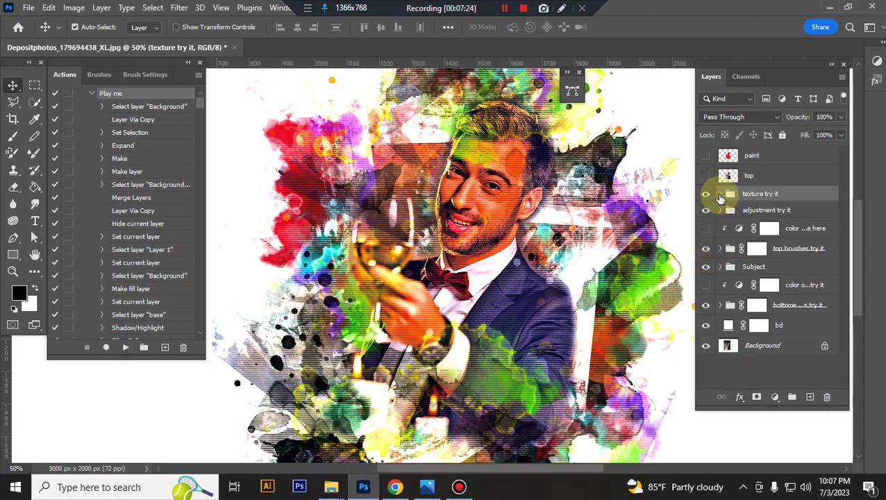
left_click(761, 210)
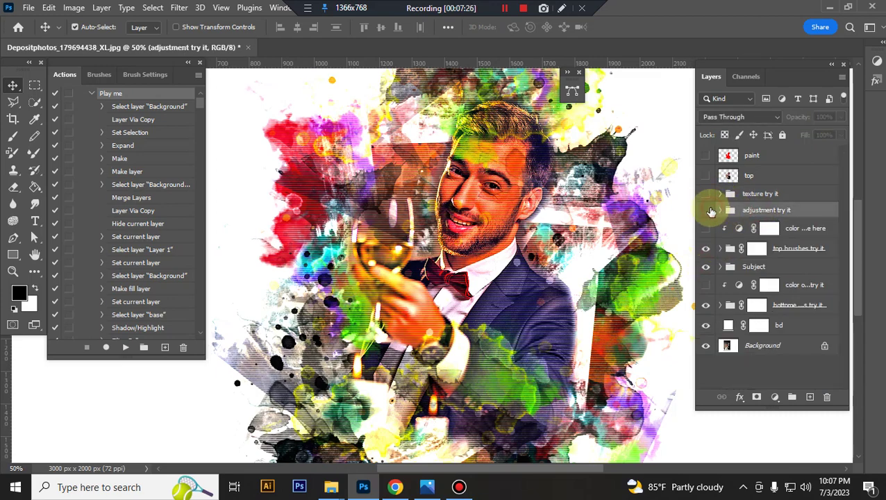
left_click(706, 194)
left_click(706, 210)
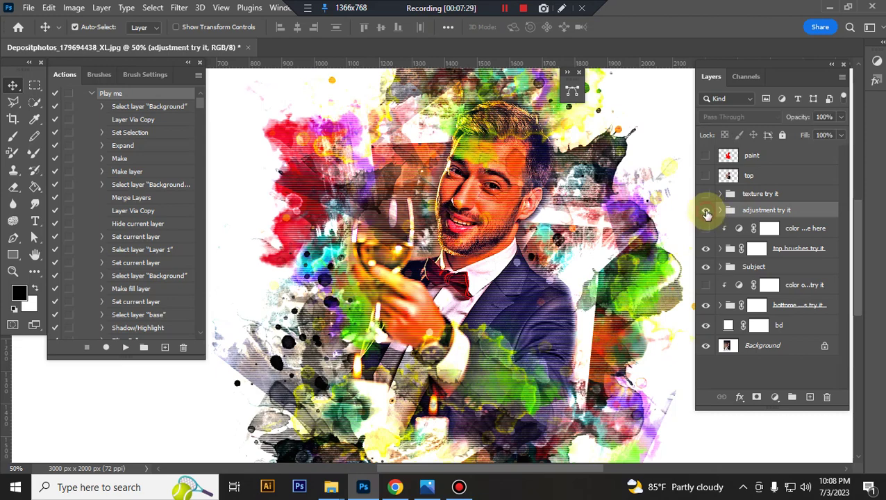
Toggle the adjustment try it group off and on to compare the artwork
left_click(706, 210)
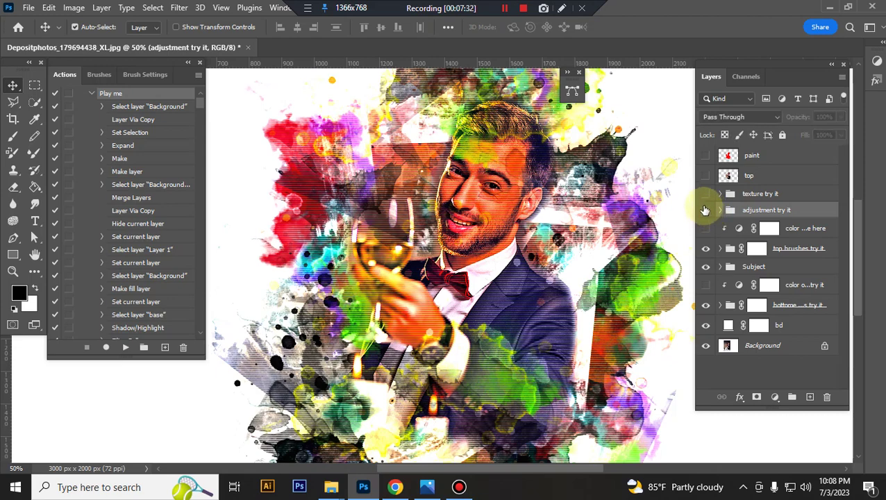
left_click(706, 210)
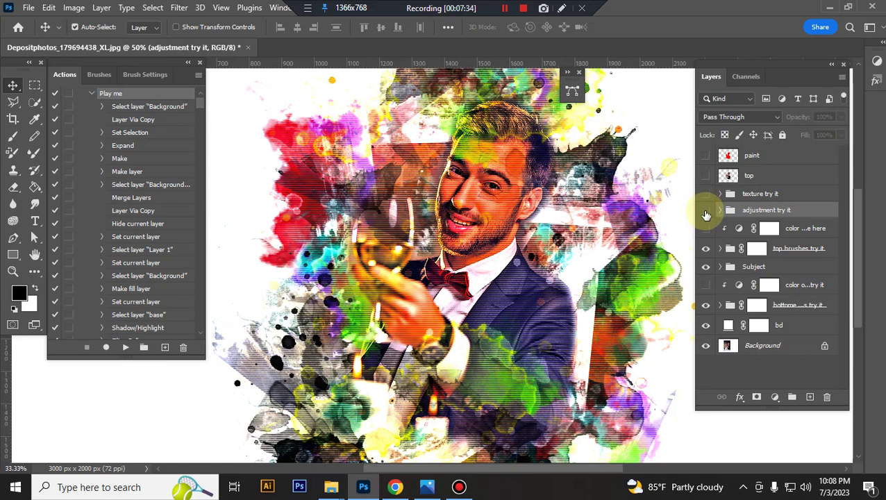
left_click(706, 214)
left_click(706, 212)
left_click(707, 212)
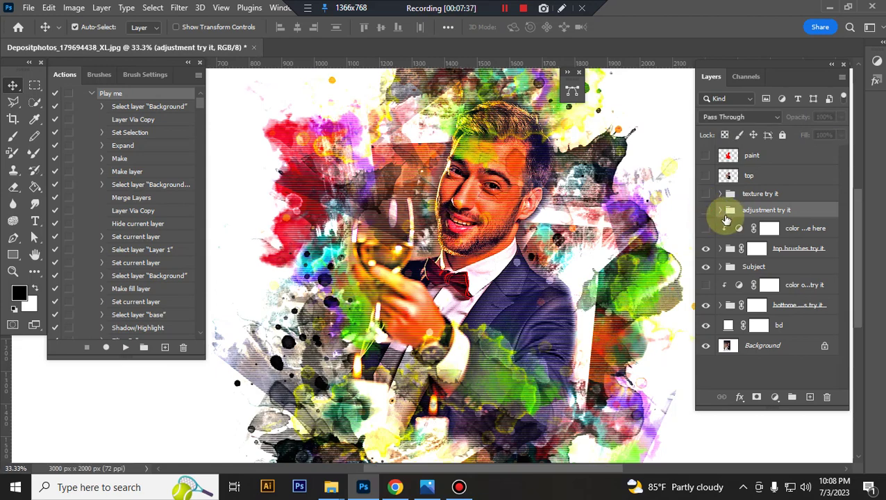
Show the adjustment try it group, expand its layers, and select Brightness/Contrast 1
left_click(707, 212)
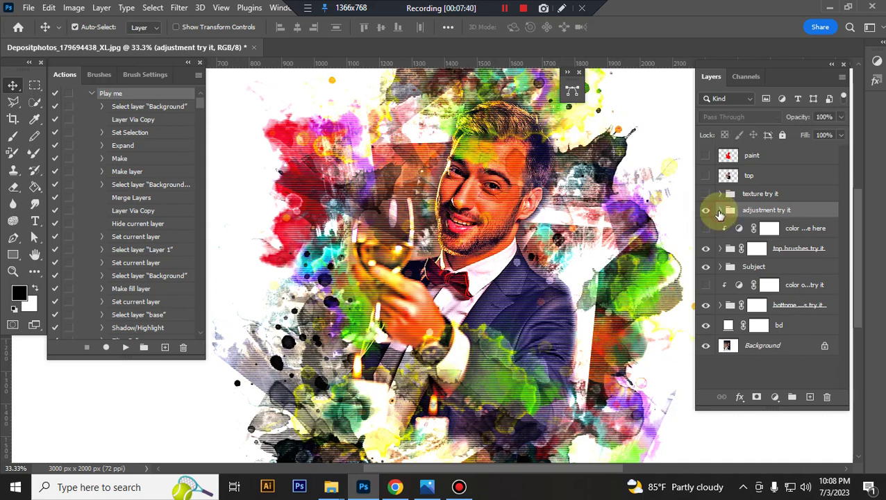
left_click(720, 211)
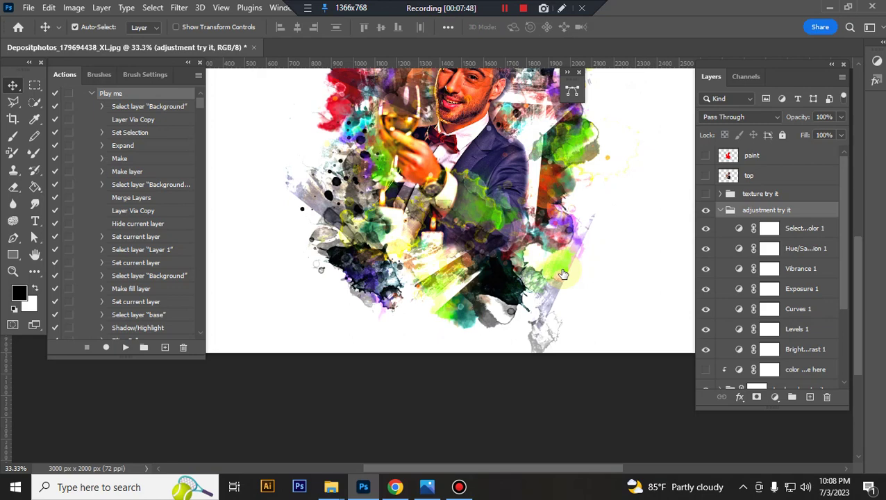
left_click(739, 349)
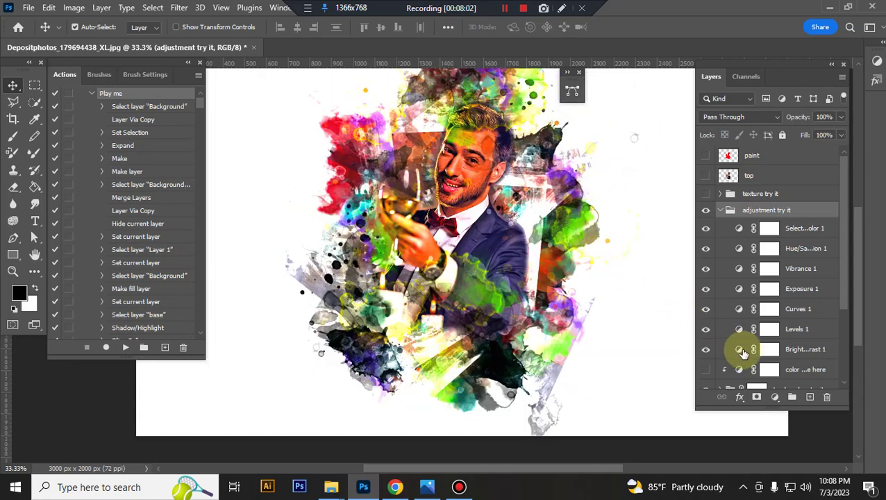
Give Brightness/Contrast 1 brightness -4 and contrast 30, then close Properties
left_click(742, 351)
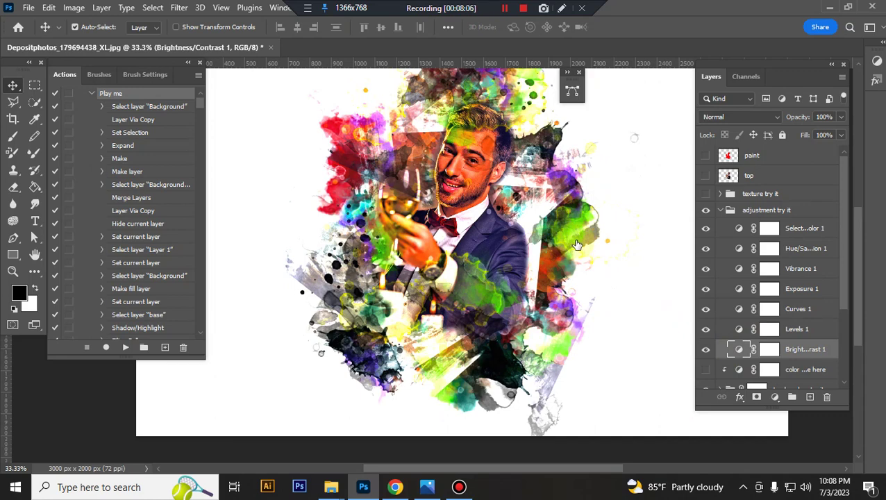
left_click(728, 250)
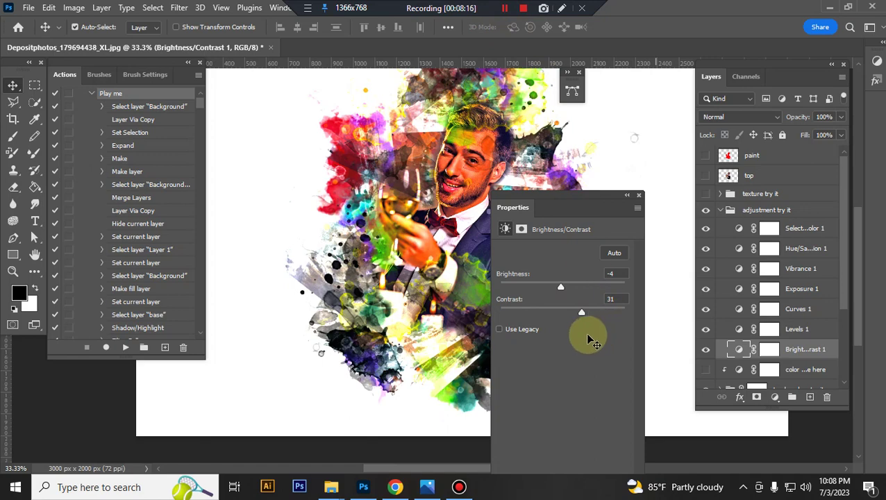
left_click_drag(581, 309, 573, 309)
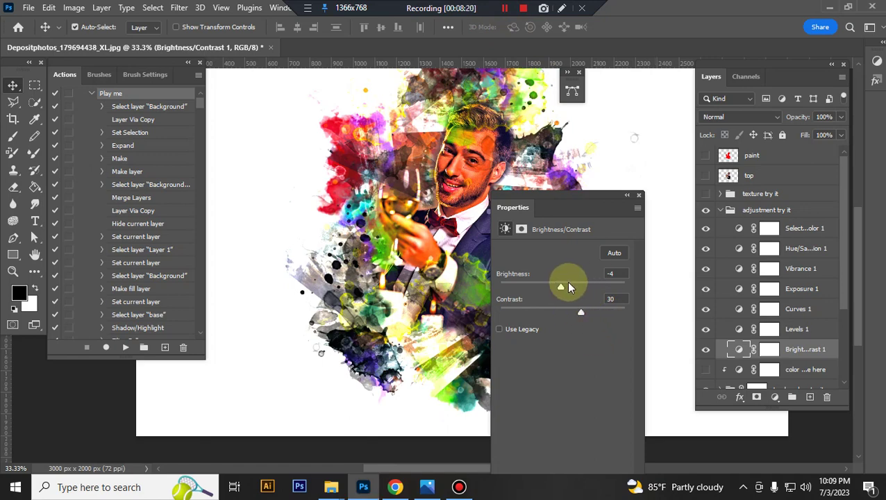
left_click(637, 190)
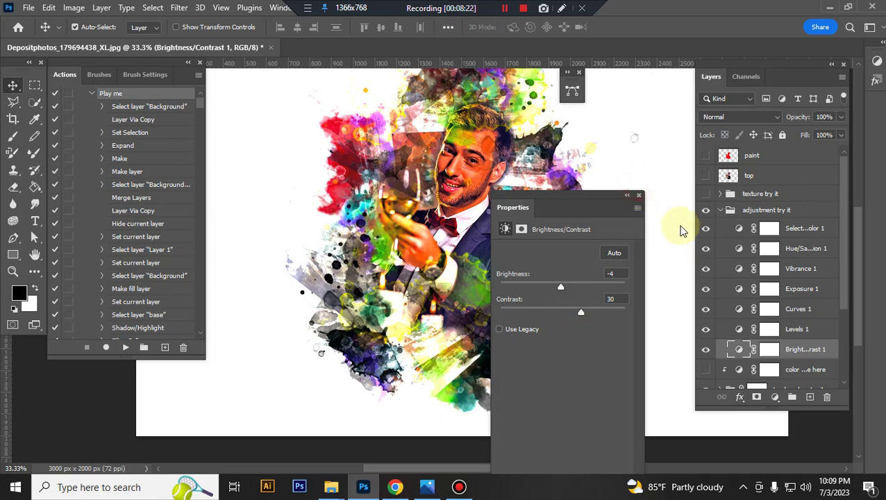
Review the Levels 1 adjustment settings in Properties, then close them
left_click(744, 334)
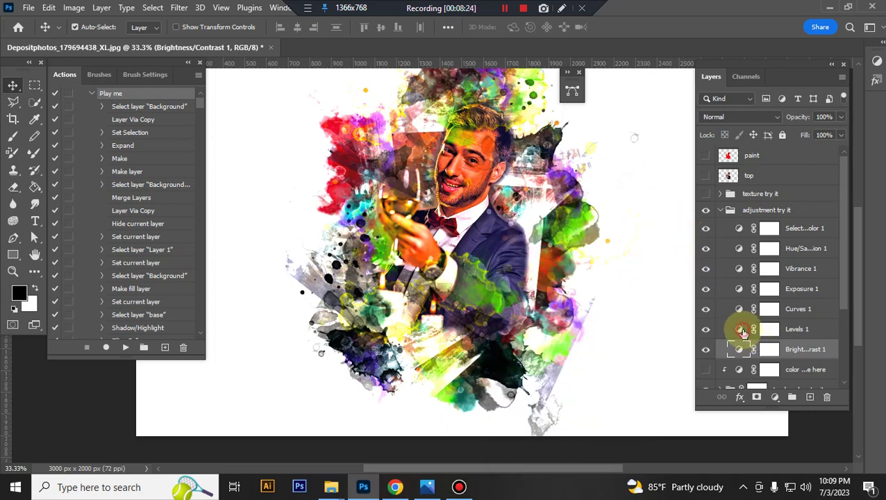
left_click(739, 333)
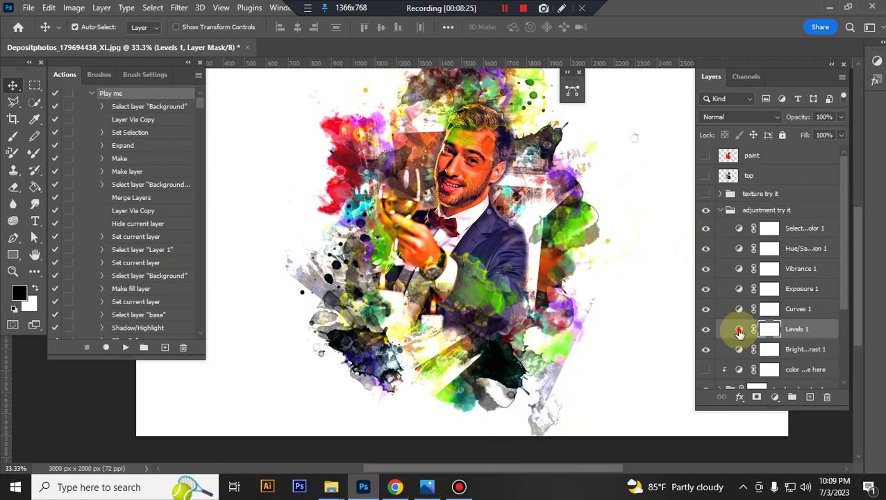
double_click(740, 333)
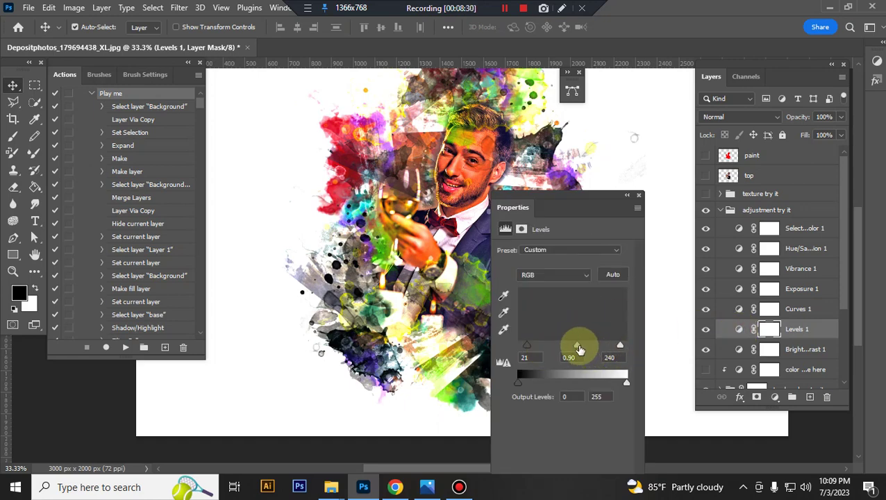
left_click(580, 347)
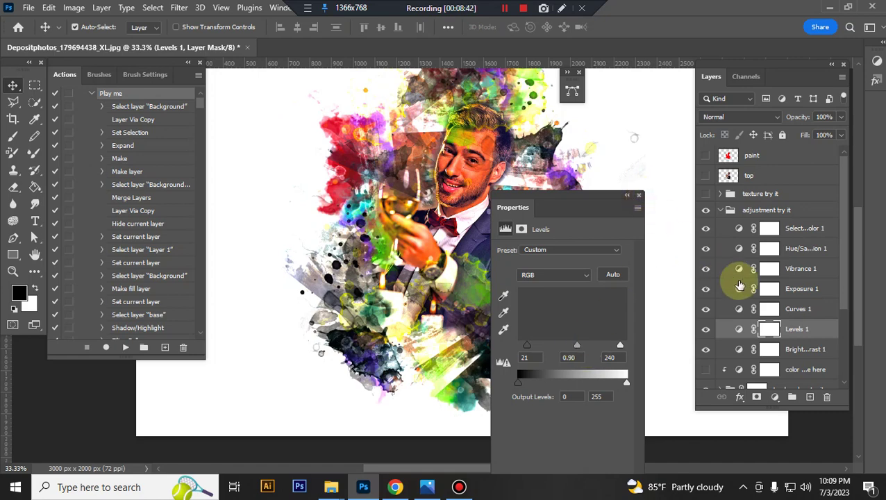
left_click(739, 329)
left_click(629, 303)
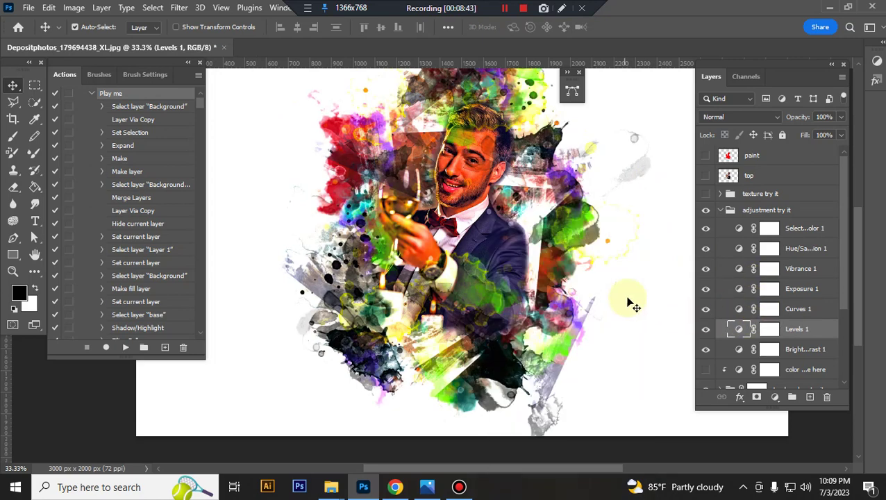
Check Vibrance 1 (Vibrance +13, Saturation +9) and collapse the adjustment try it group
double_click(744, 269)
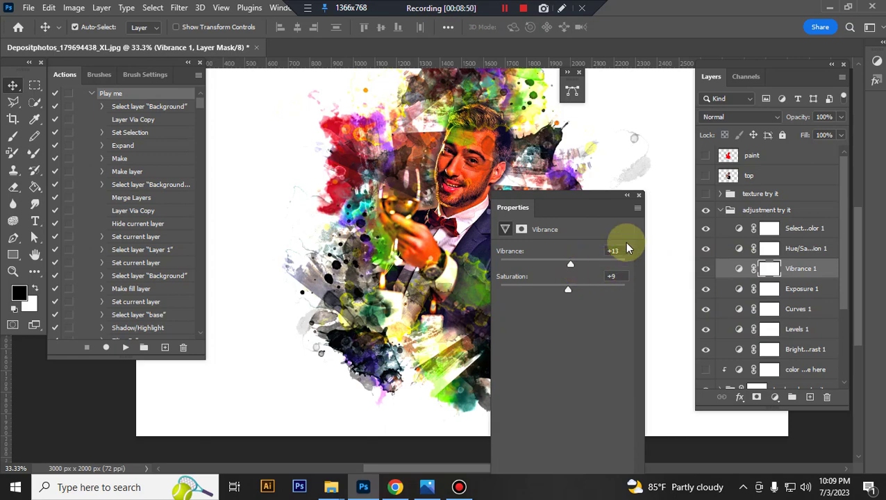
left_click(639, 195)
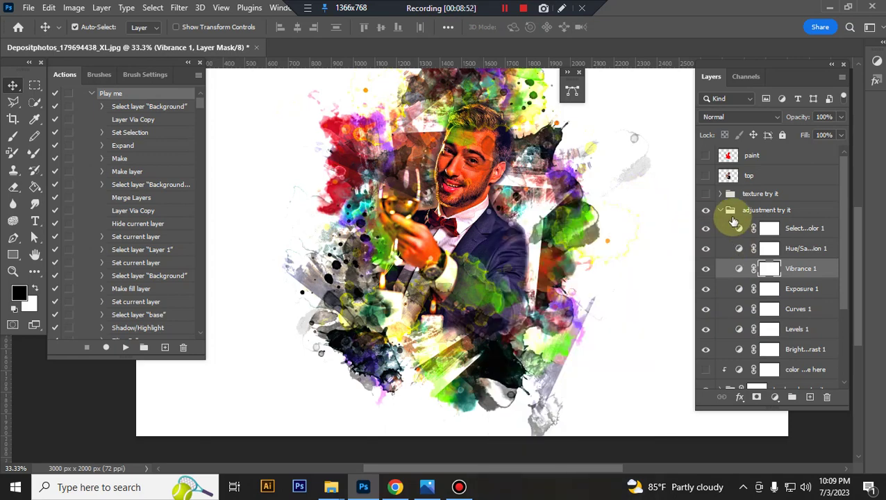
left_click(721, 210)
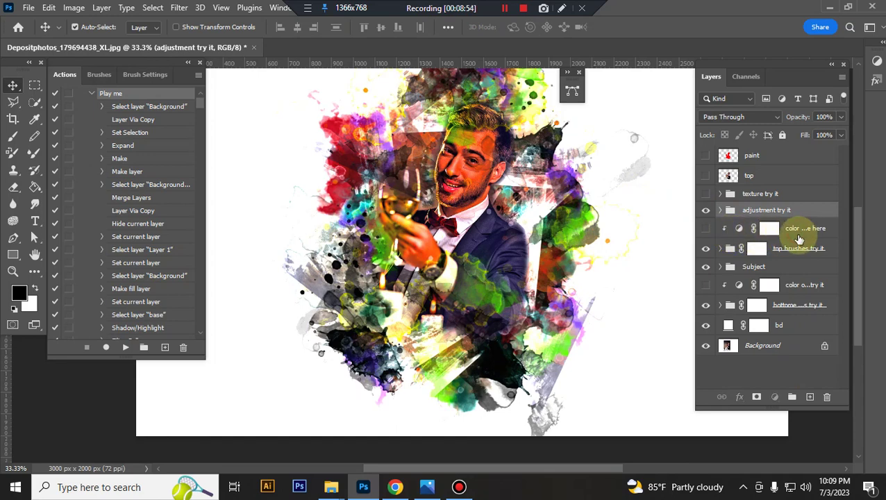
Turn on the color change here layer, set its Hue to +4, then hide it
left_click(796, 234)
left_click(707, 230)
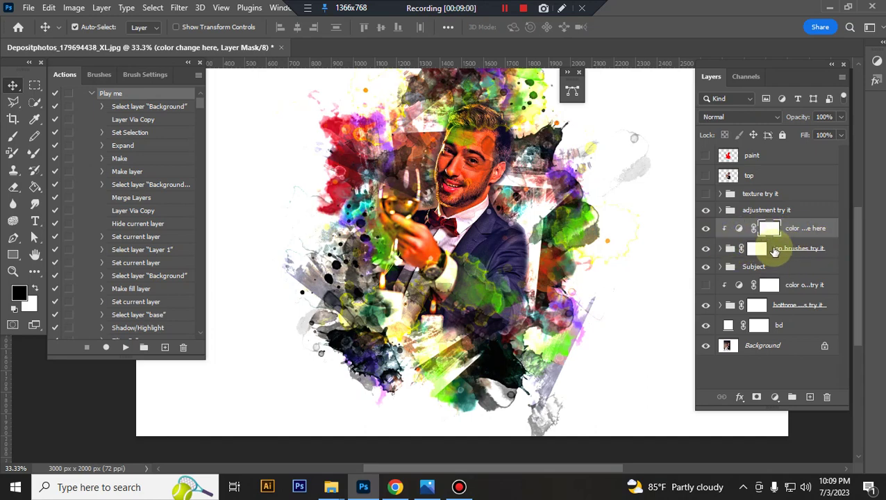
double_click(740, 232)
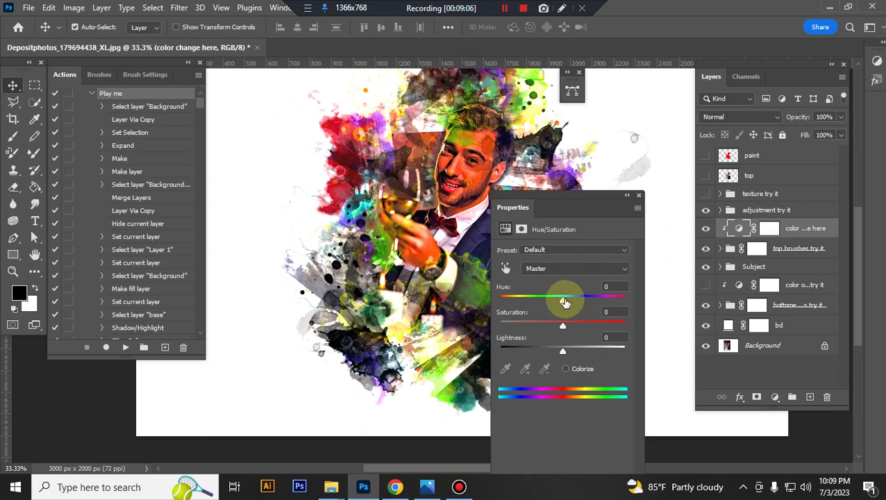
left_click_drag(585, 303, 582, 304)
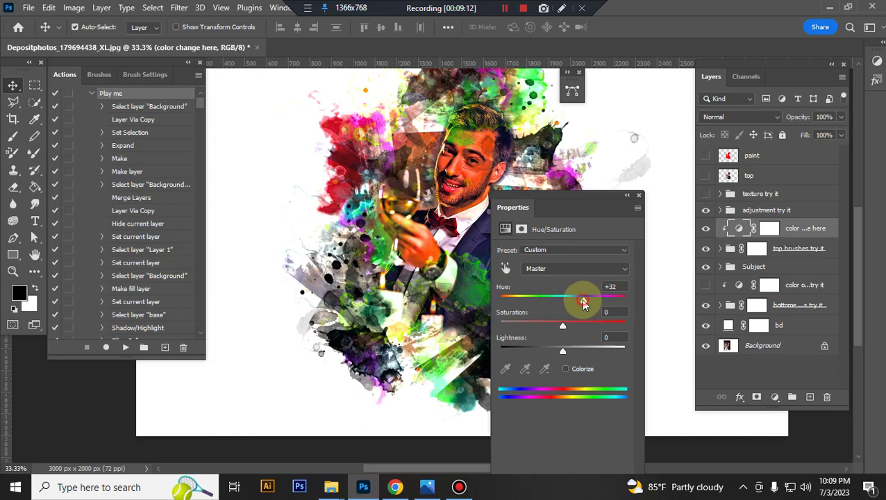
left_click_drag(584, 302, 595, 301)
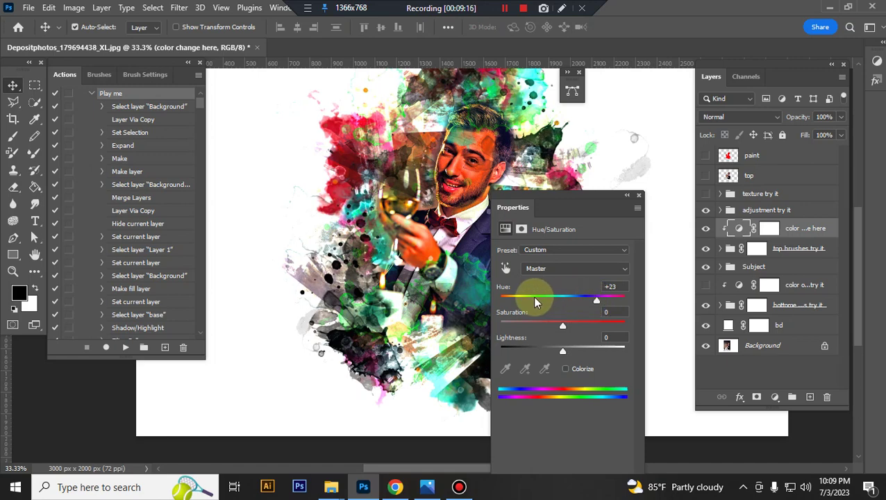
mouse_move(536, 300)
left_mouse_down()
mouse_move(516, 299)
mouse_move(565, 300)
left_mouse_up()
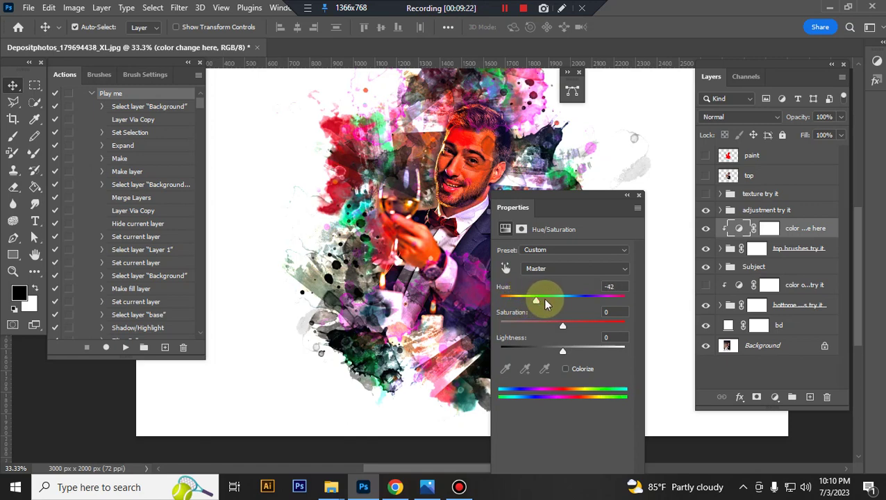
left_click(639, 194)
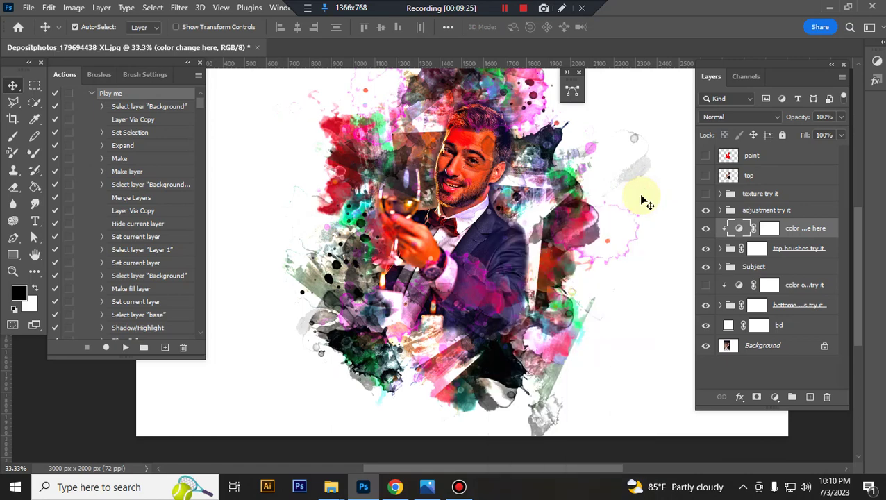
left_click(705, 230)
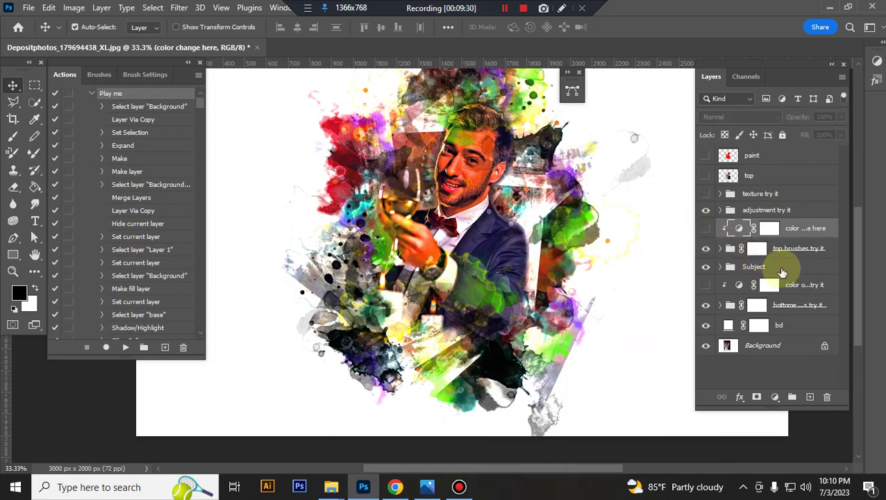
left_click(707, 250)
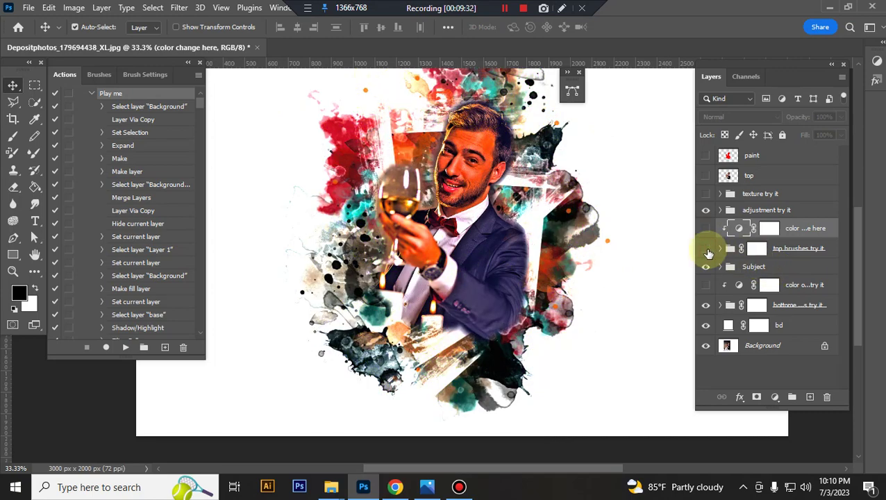
left_click(707, 250)
left_click(707, 250)
left_click(708, 250)
left_click(721, 268)
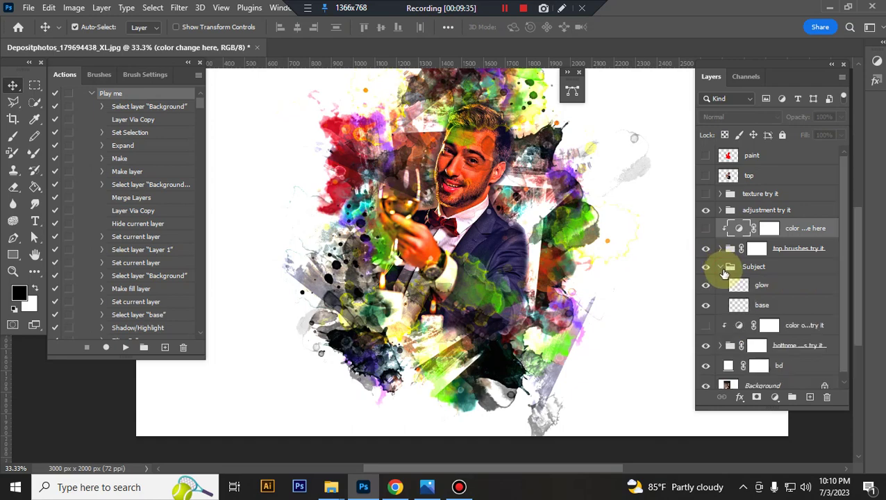
left_click(705, 287)
left_click(705, 291)
left_click(721, 267)
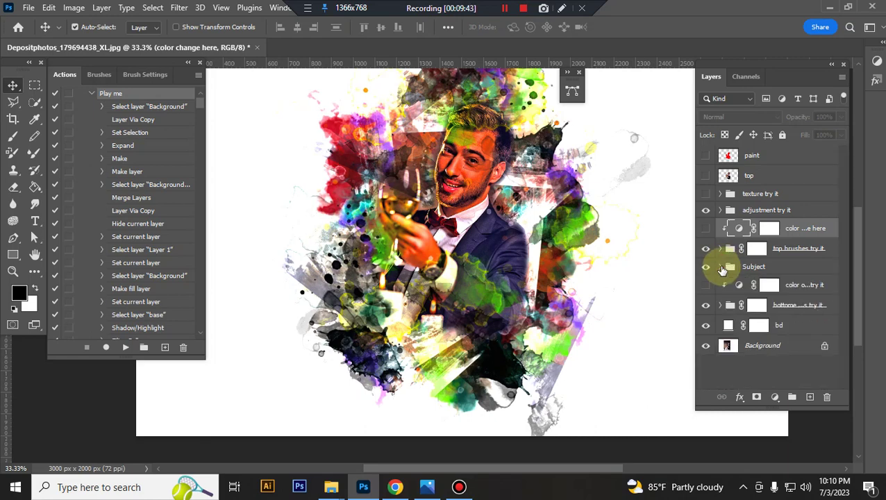
left_click(722, 269)
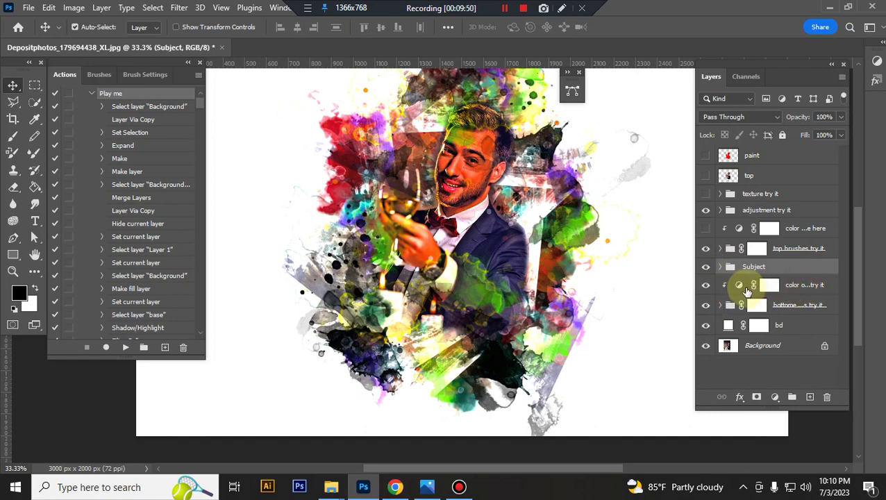
left_click(740, 287)
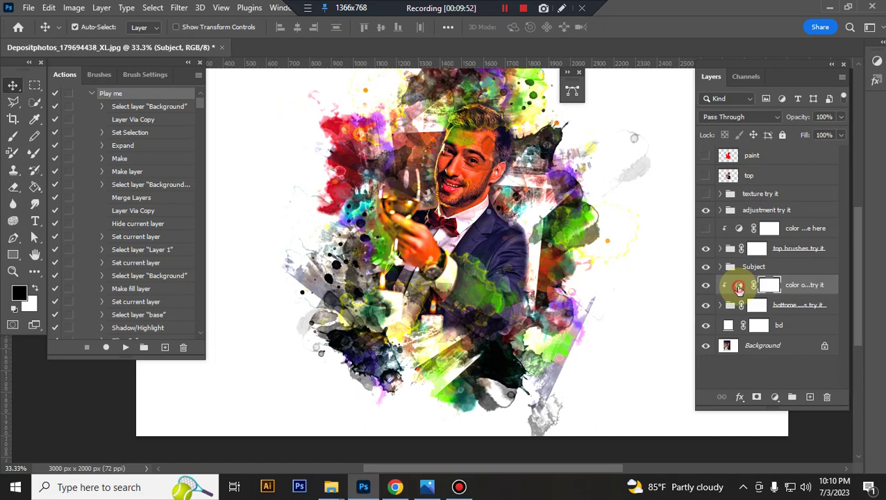
left_click(739, 288)
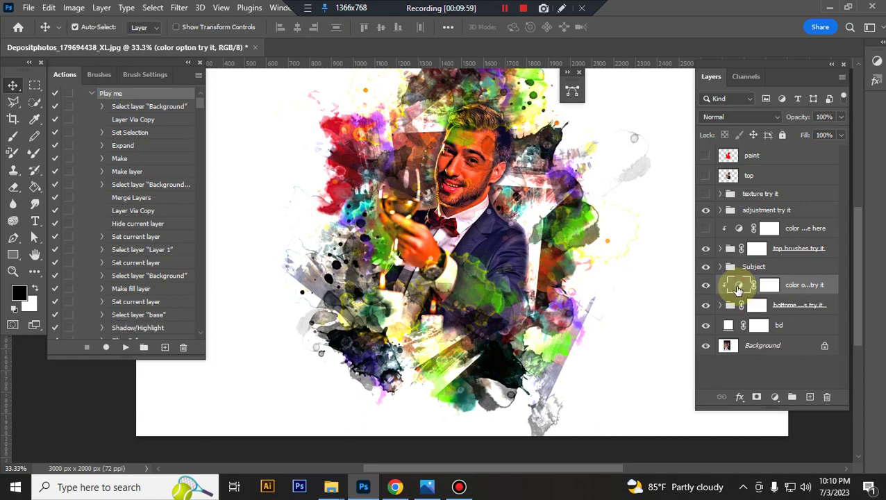
Show the color opton try it layer's Hue/Saturation settings, all at 0
double_click(738, 288)
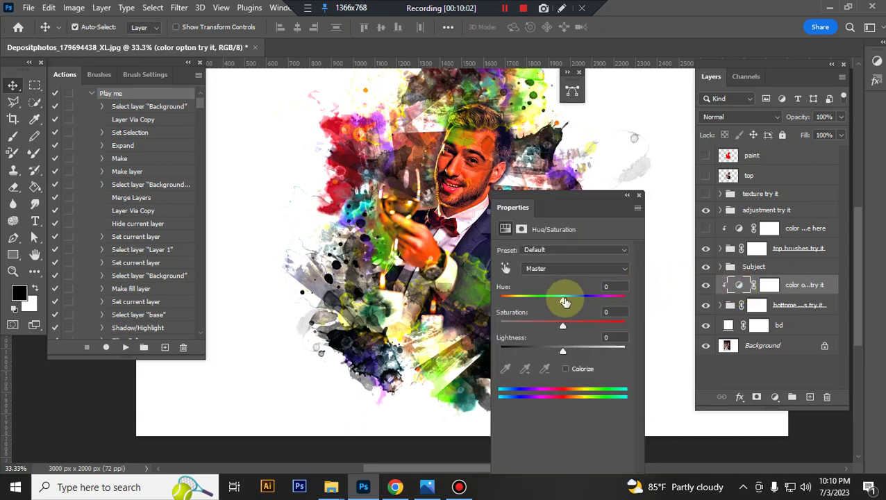